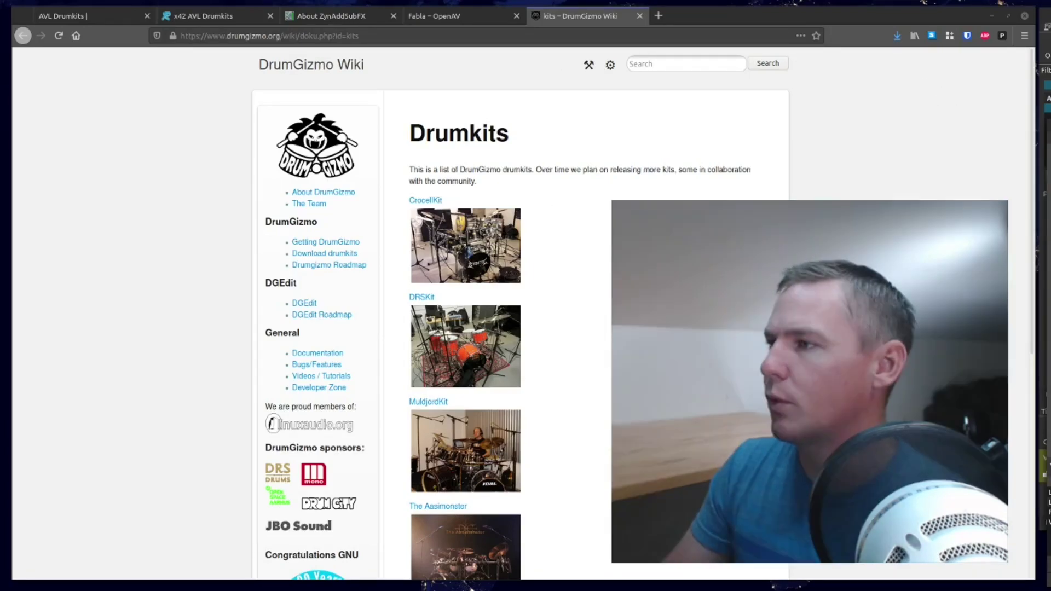
- Review the browser pages for AVL Drumkits, x42 AVL Drumkits, ZynAddSubFX, Fabla and the DrumGizmo drumkits
click(88, 17)
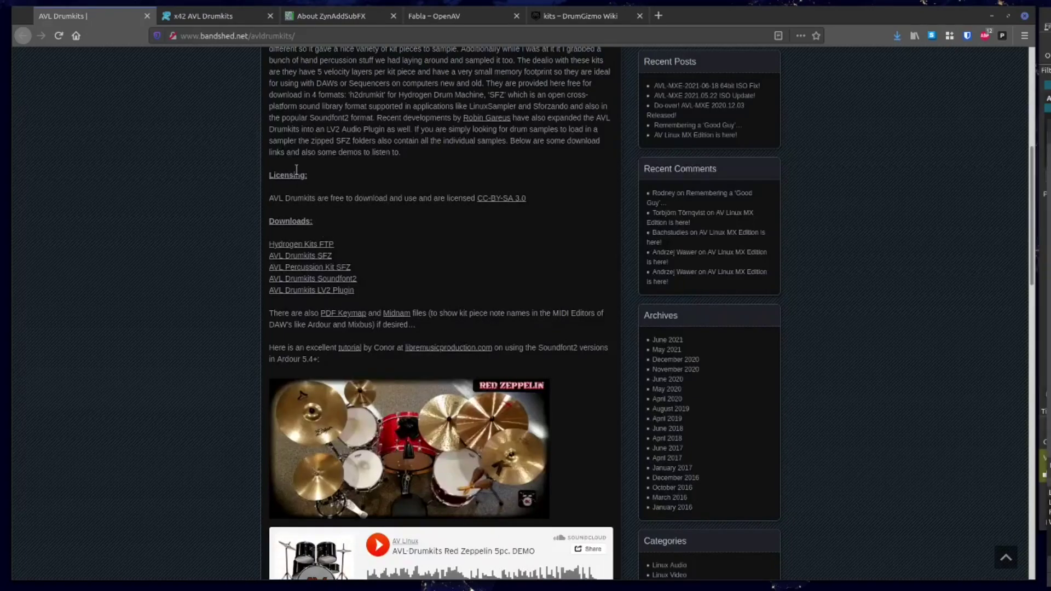
scroll(445, 481, down, 2)
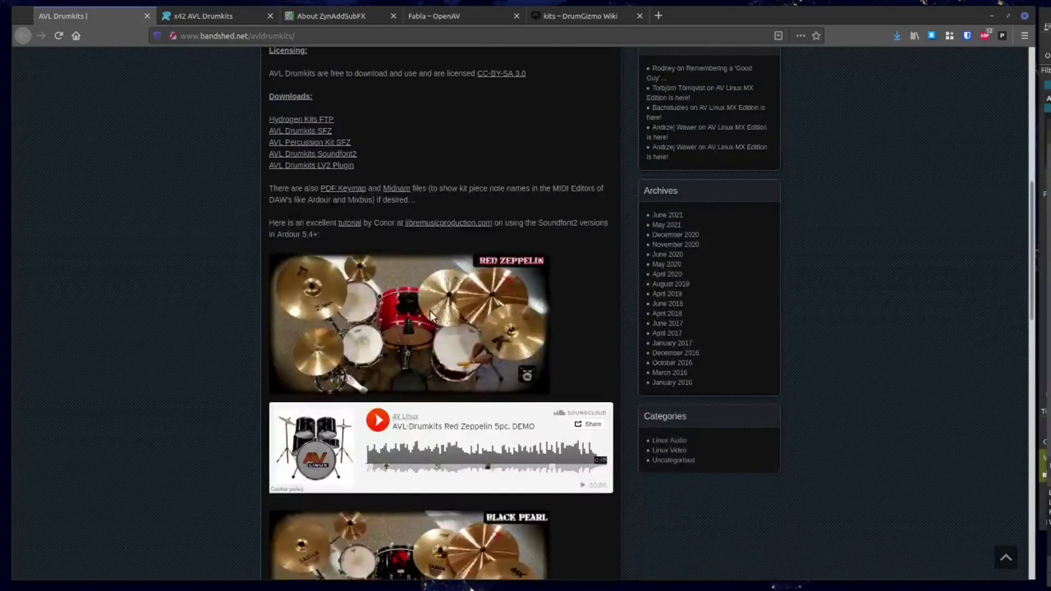
scroll(501, 436, down, 2)
scroll(461, 444, up, 4)
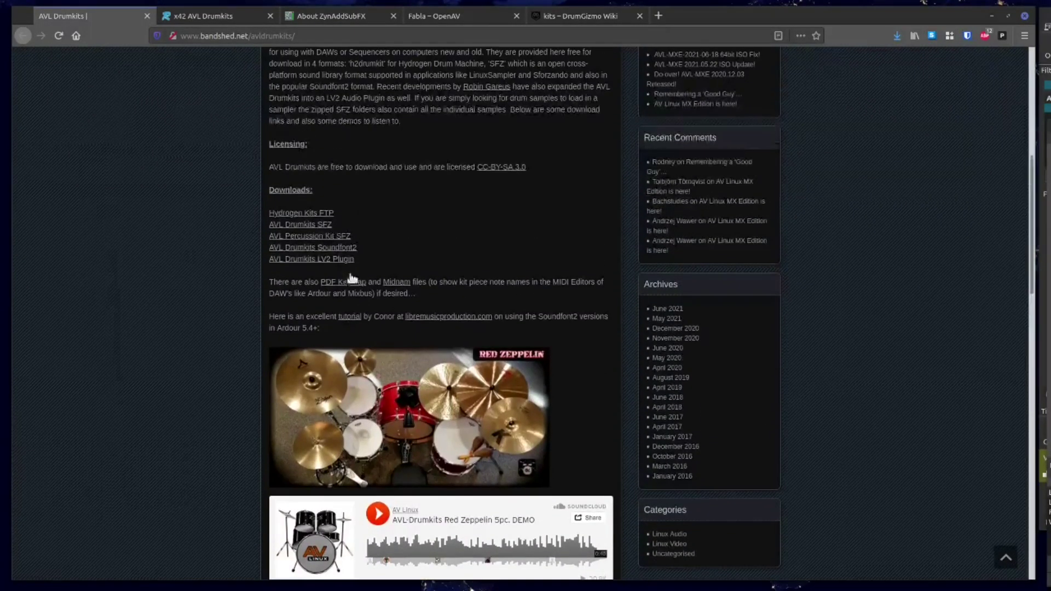
click(194, 16)
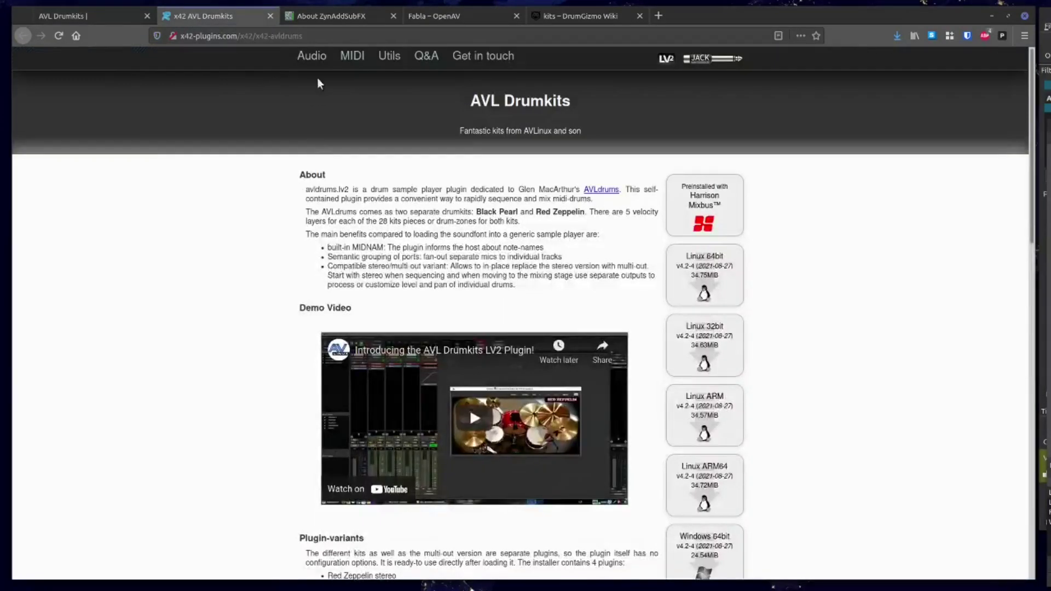
click(329, 16)
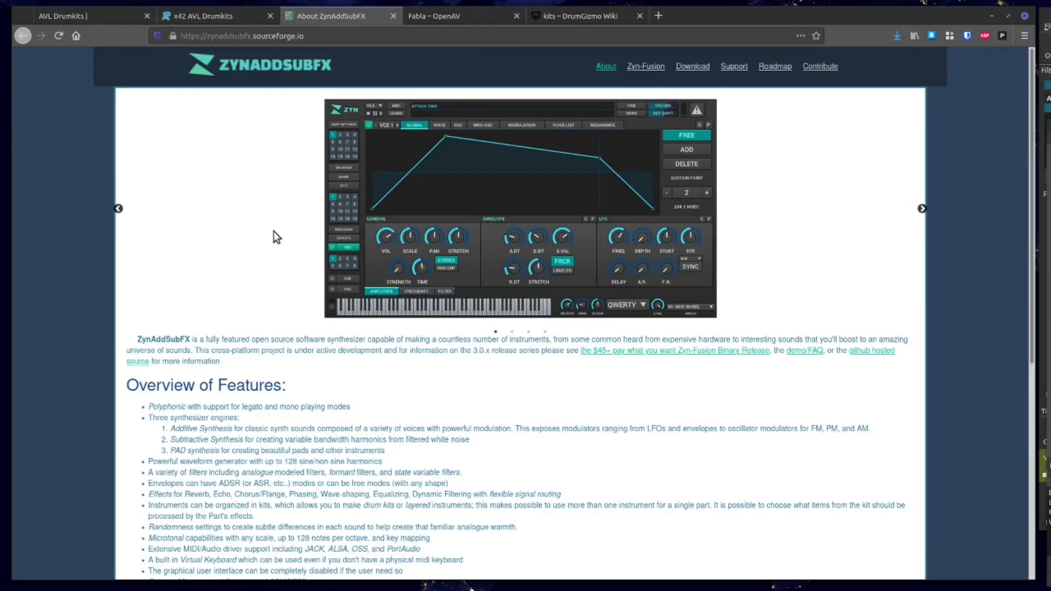
click(454, 18)
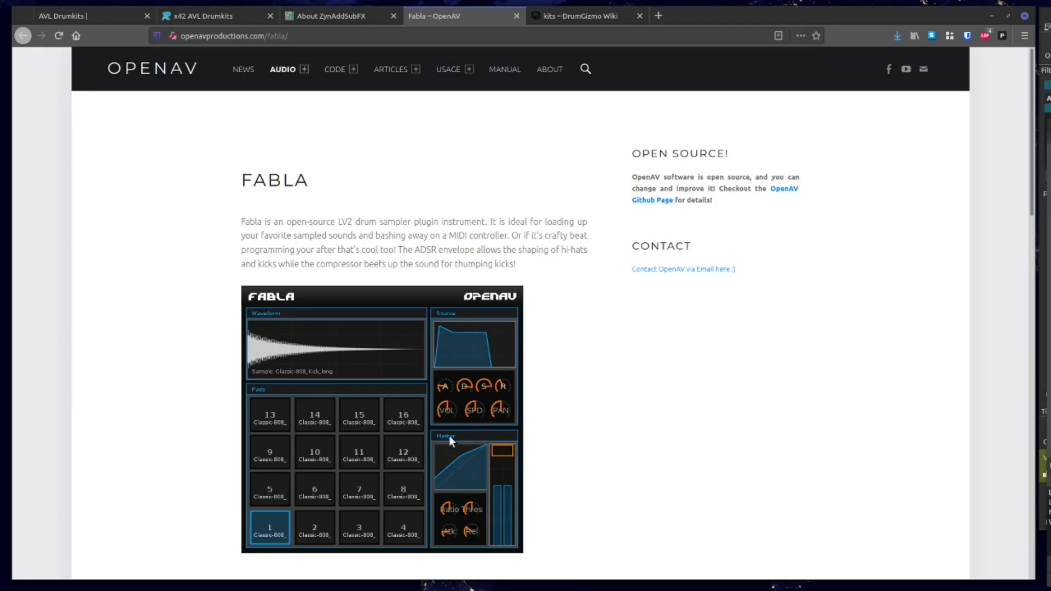
click(570, 20)
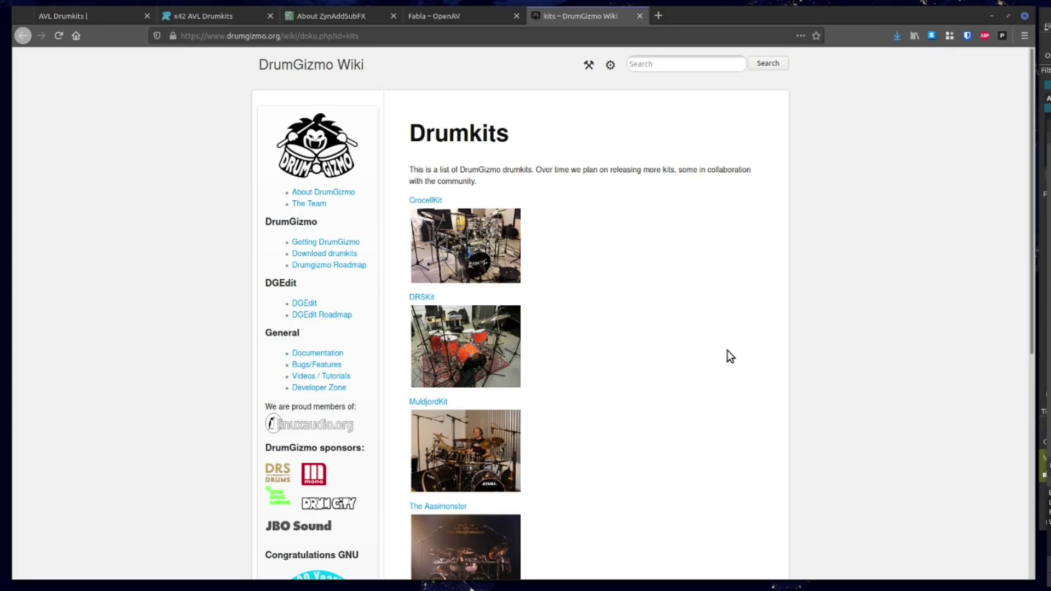
click(200, 16)
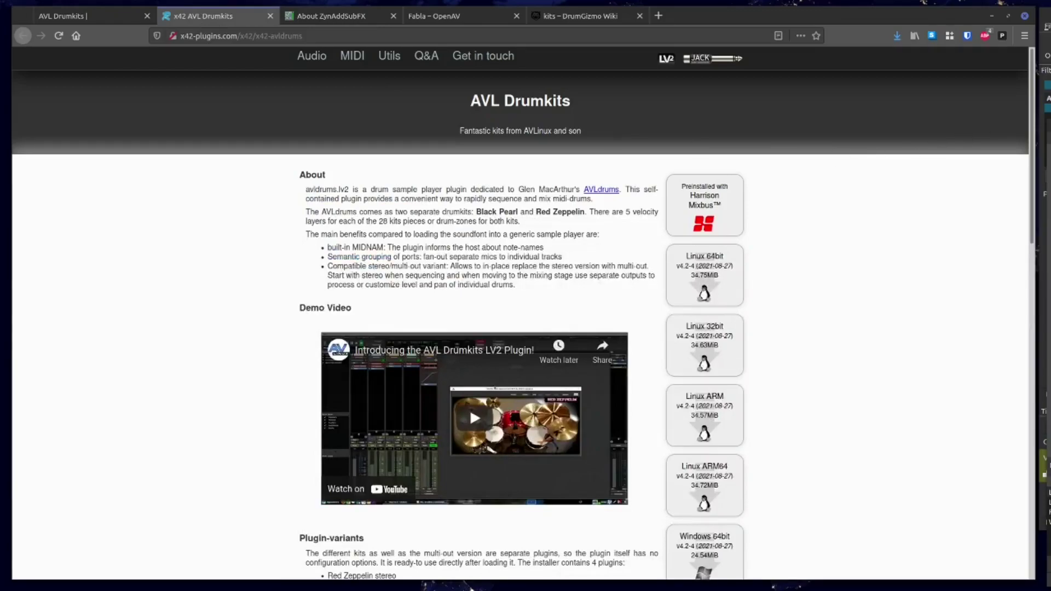
- Switch to LMMS, mute the aaSiMonster Kit track and unmute the DRS Kit track
key(alt+Tab)
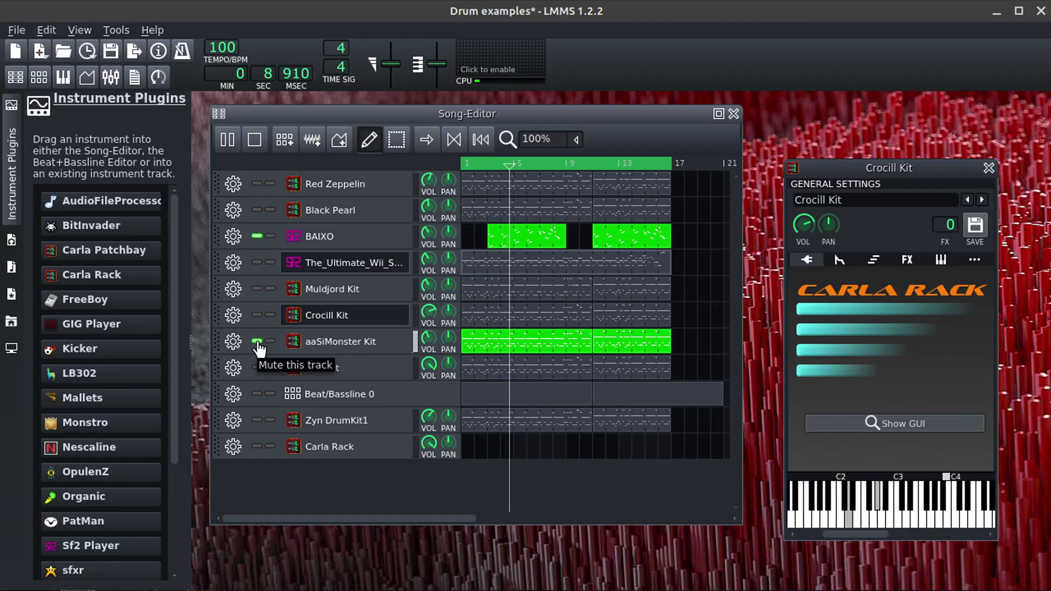
click(257, 341)
click(257, 367)
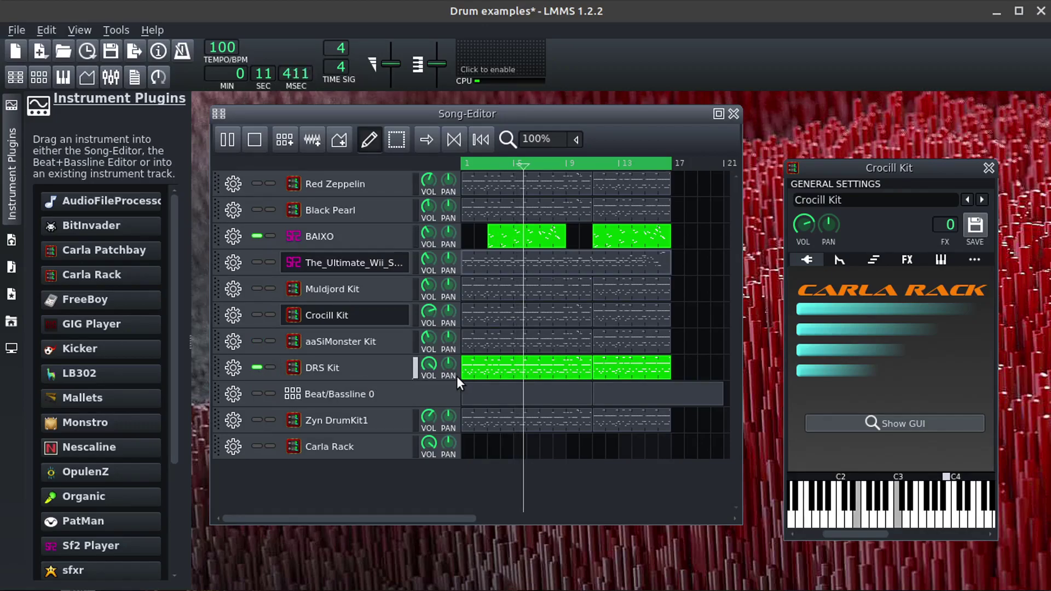
- Mute the DRS Kit track, unmute Black Pearl and bring up the Black Pearl Drumkit plugin interface
click(257, 367)
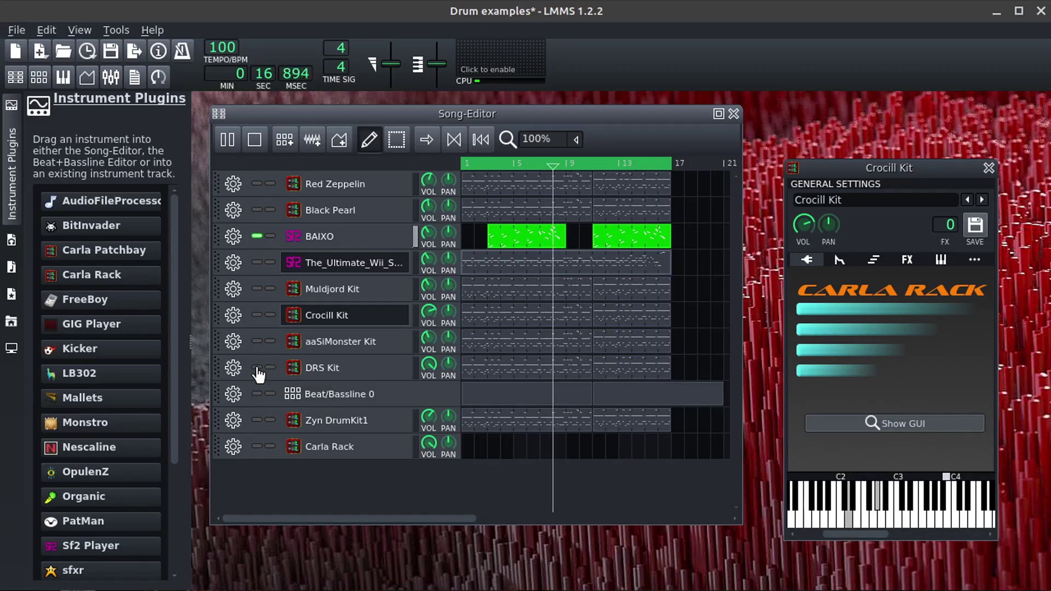
click(256, 211)
click(324, 211)
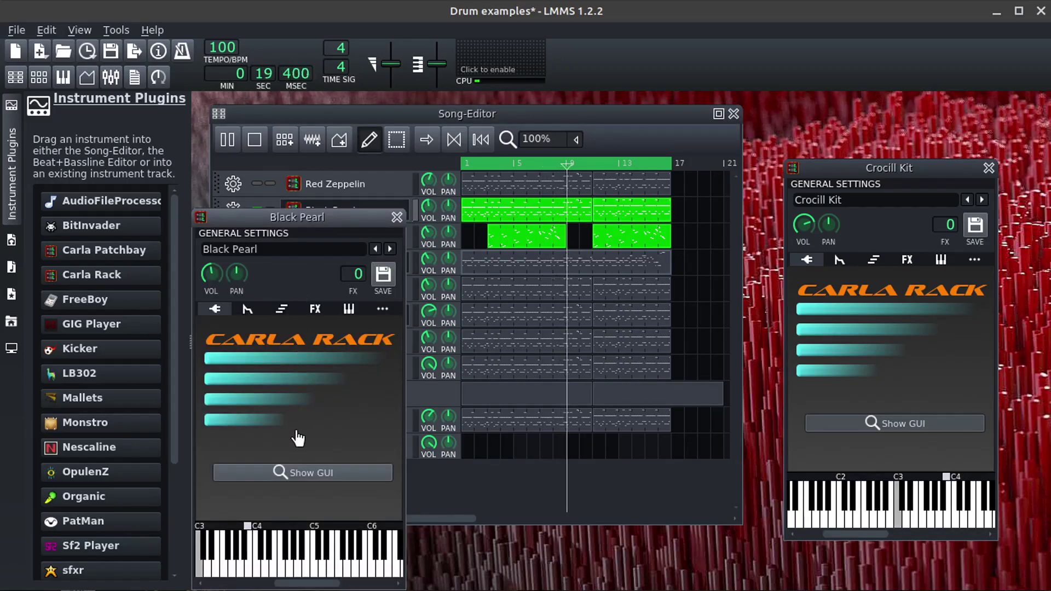
click(294, 474)
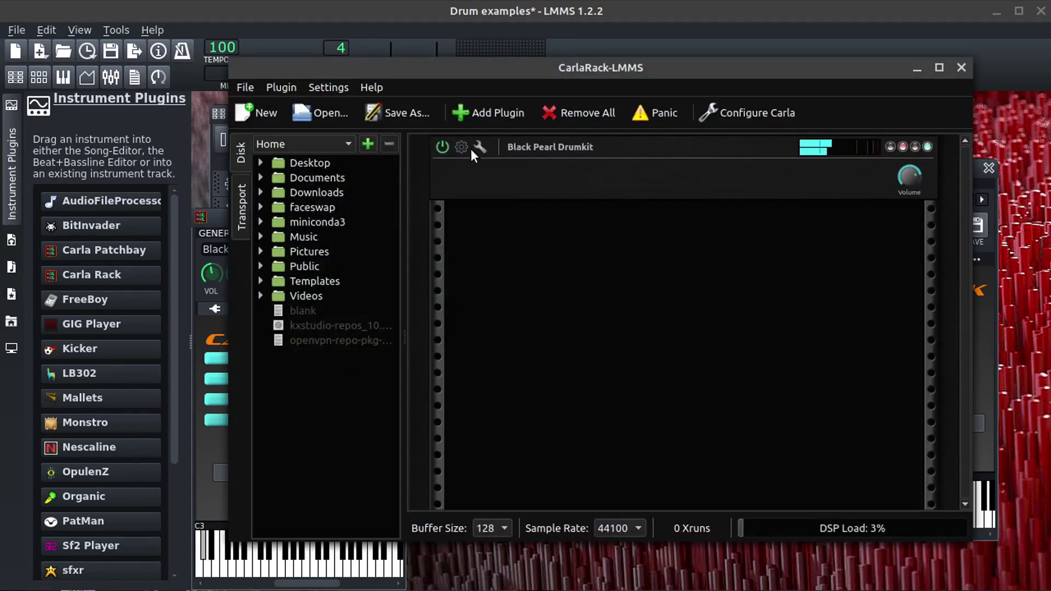
click(461, 144)
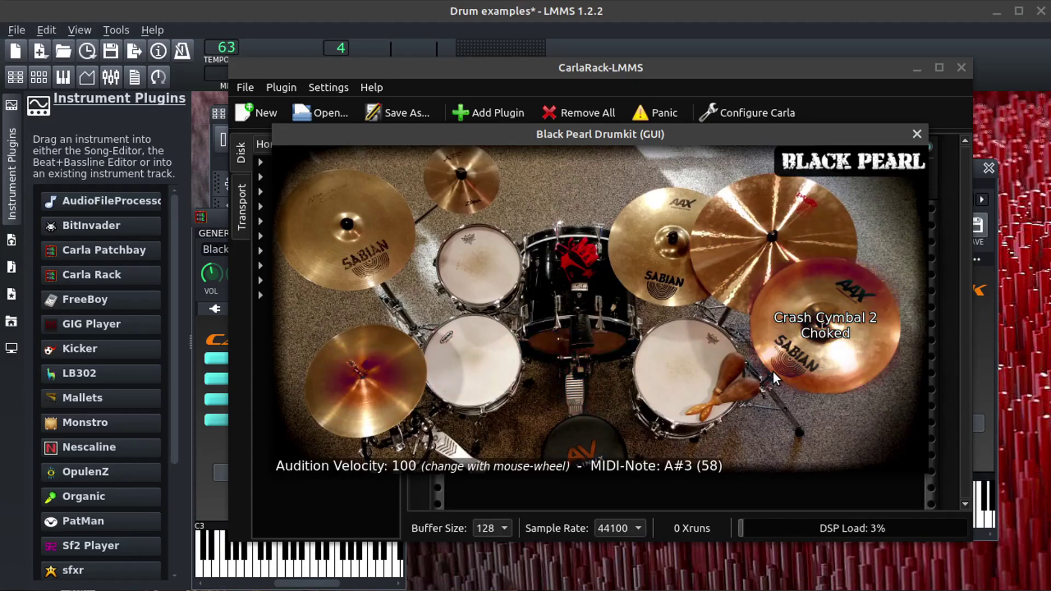
- Close the Black Pearl drumkit interface, its Carla Rack window and its instrument window
click(914, 130)
click(960, 68)
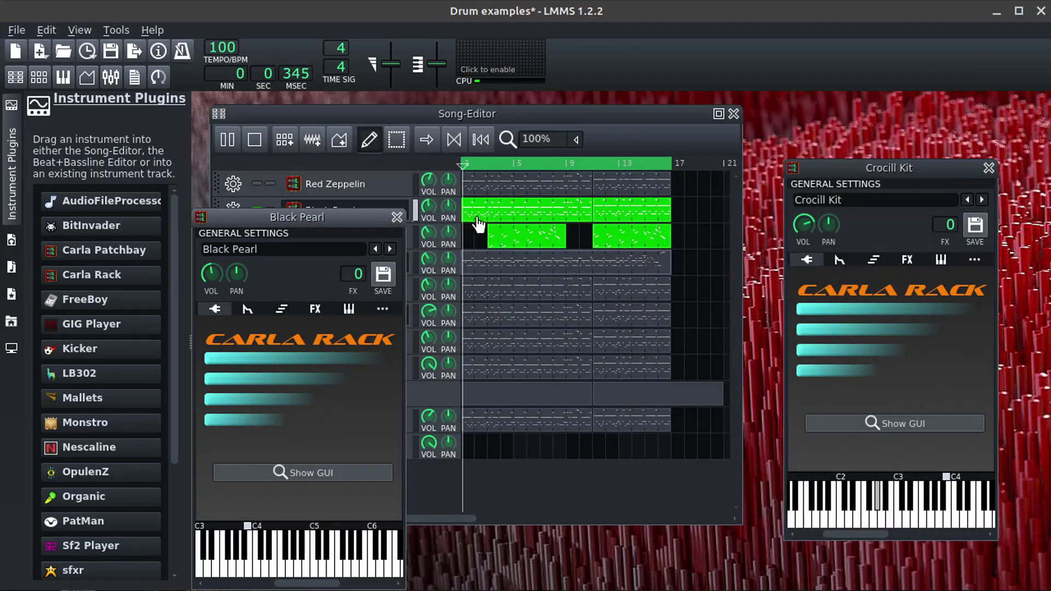
click(397, 218)
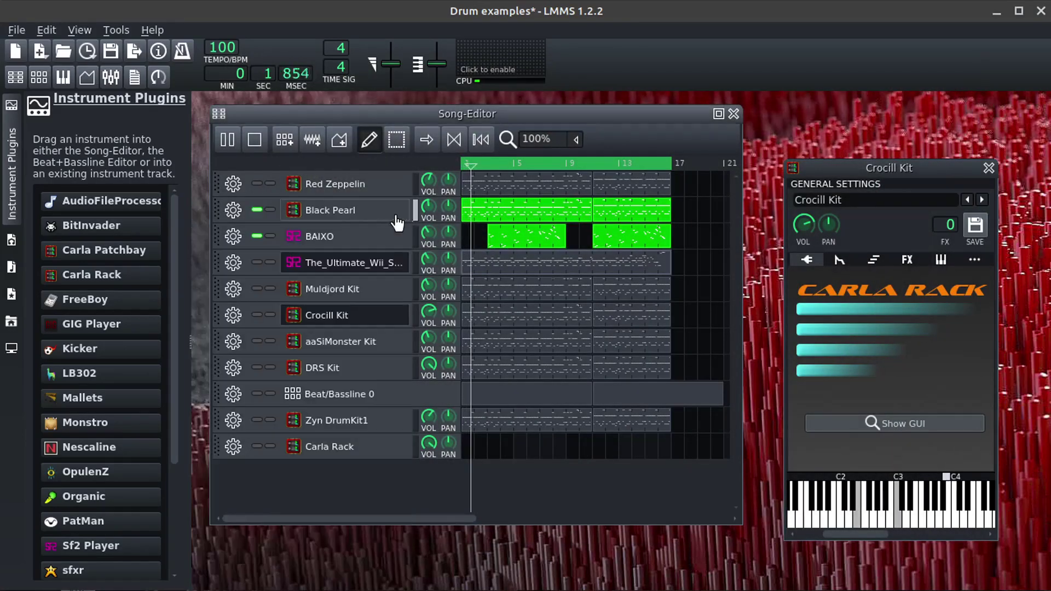
- Mute the Black Pearl track, unmute Red Zeppelin and bring up the Red Zeppelin Drumkit plugin interface
click(257, 210)
click(257, 184)
click(337, 186)
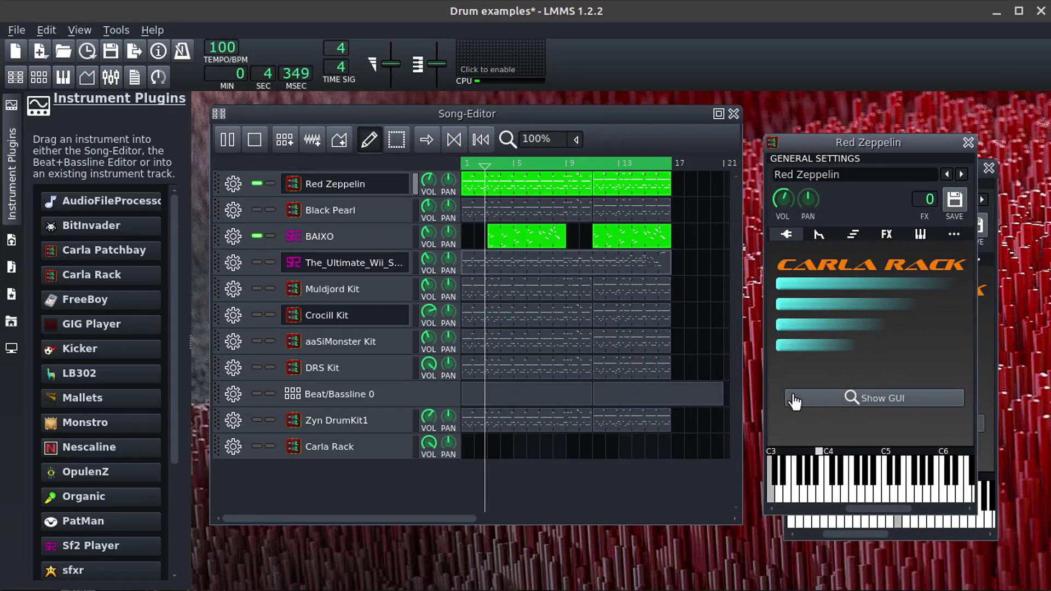
click(824, 399)
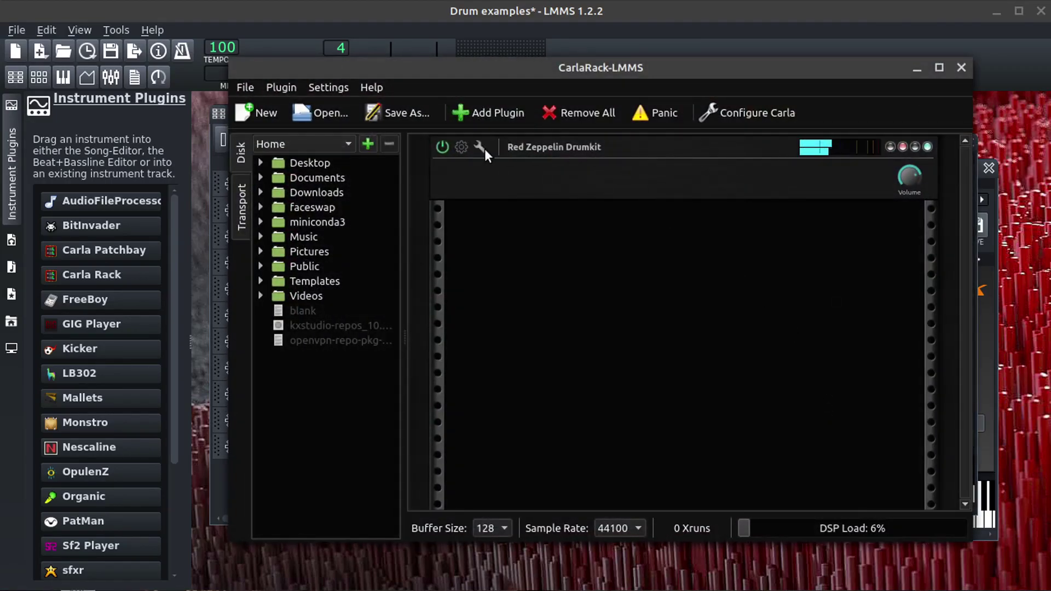
click(462, 146)
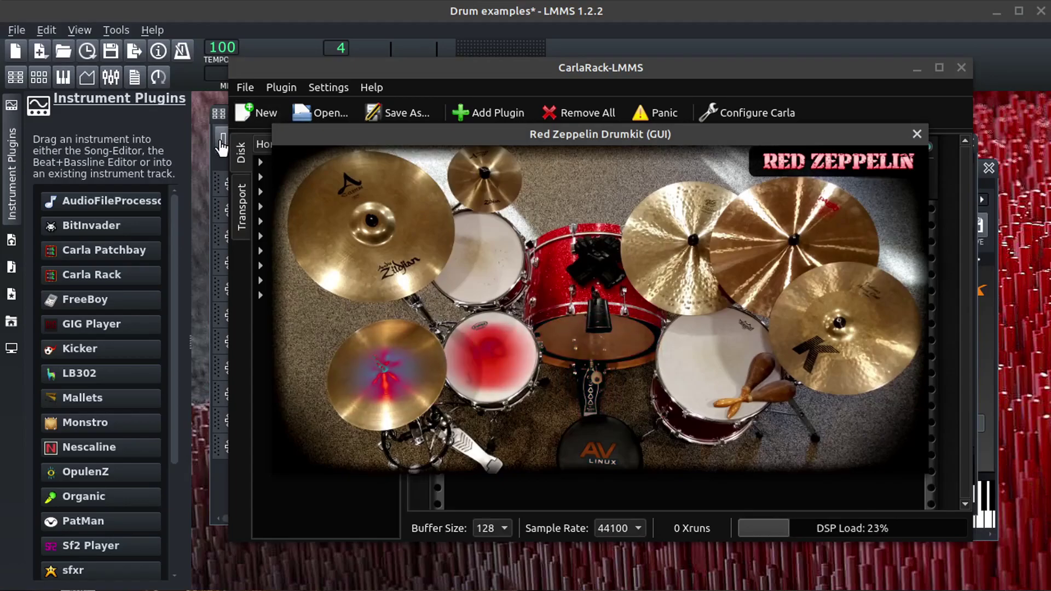
- Close the Red Zeppelin drumkit interface and stop the song playback
click(917, 133)
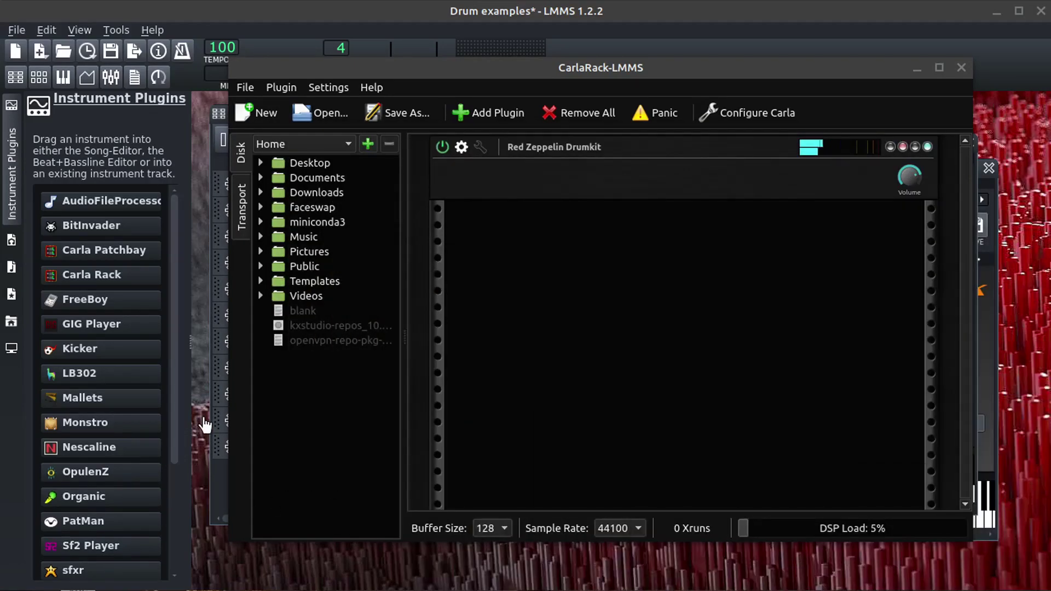
click(361, 553)
click(254, 139)
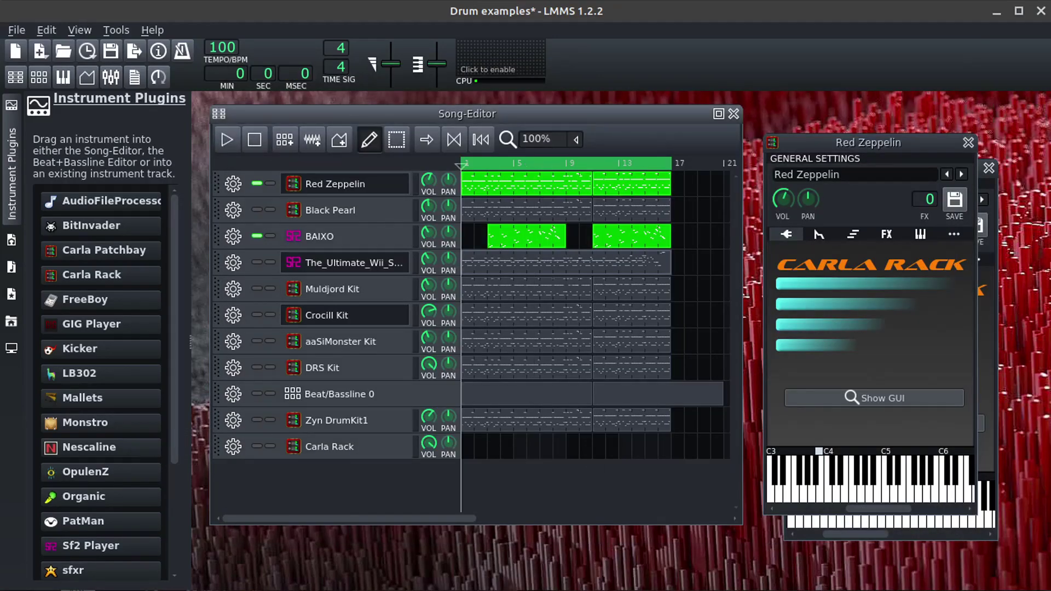
- Reopen the Red Zeppelin drumkit interface and audition its snare, toms and cymbals on the kit picture
click(874, 398)
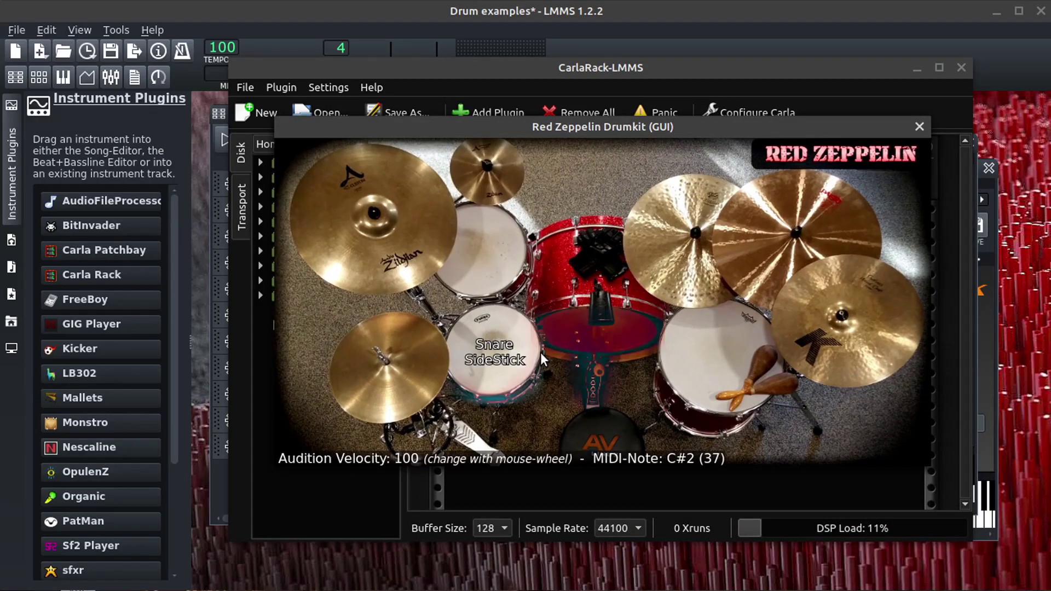
click(505, 356)
click(504, 210)
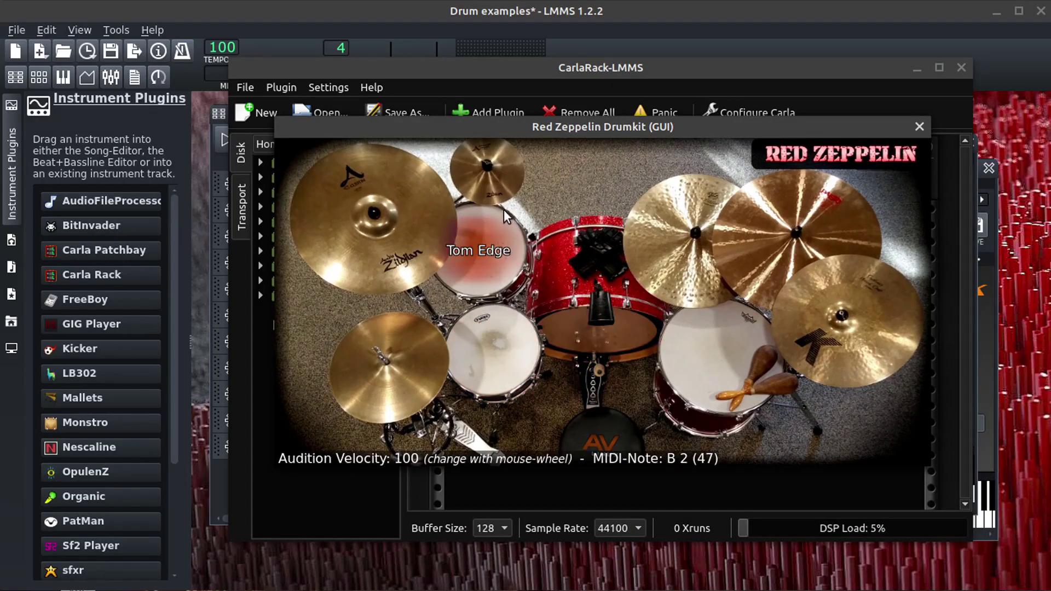
click(486, 186)
click(496, 240)
click(720, 335)
click(736, 296)
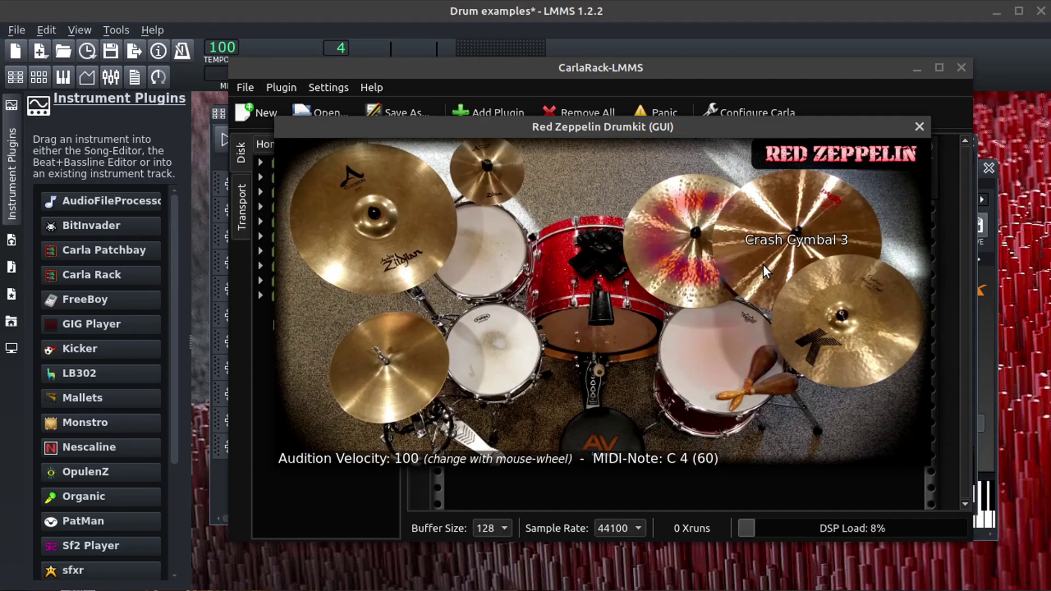
click(763, 265)
click(820, 360)
click(497, 365)
click(424, 317)
click(409, 261)
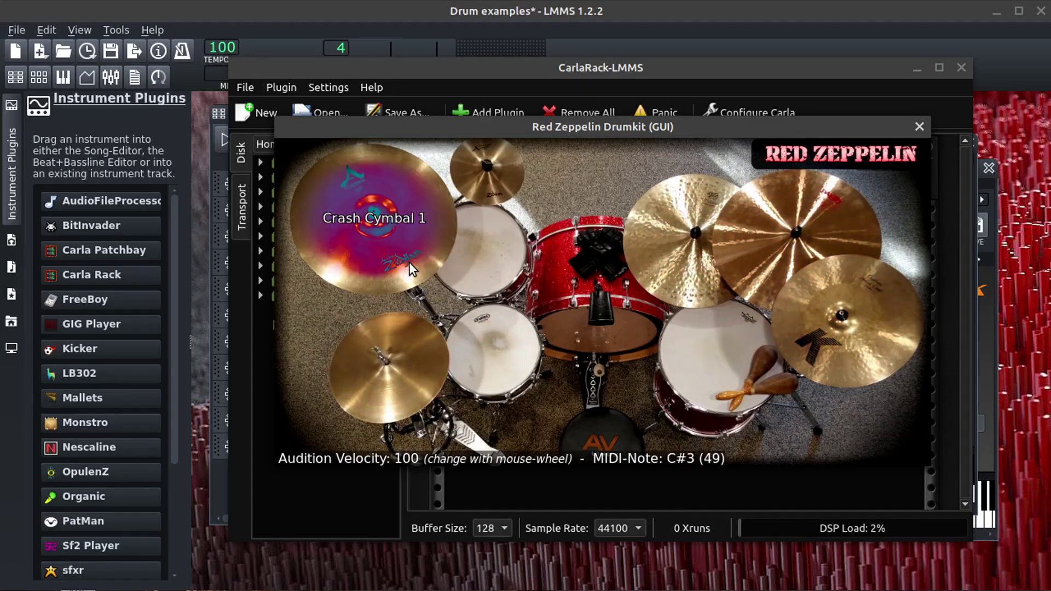
- Move the drumkit interface out of the way and play several notes on the Red Zeppelin instrument's piano keyboard
drag(491, 120, 775, 401)
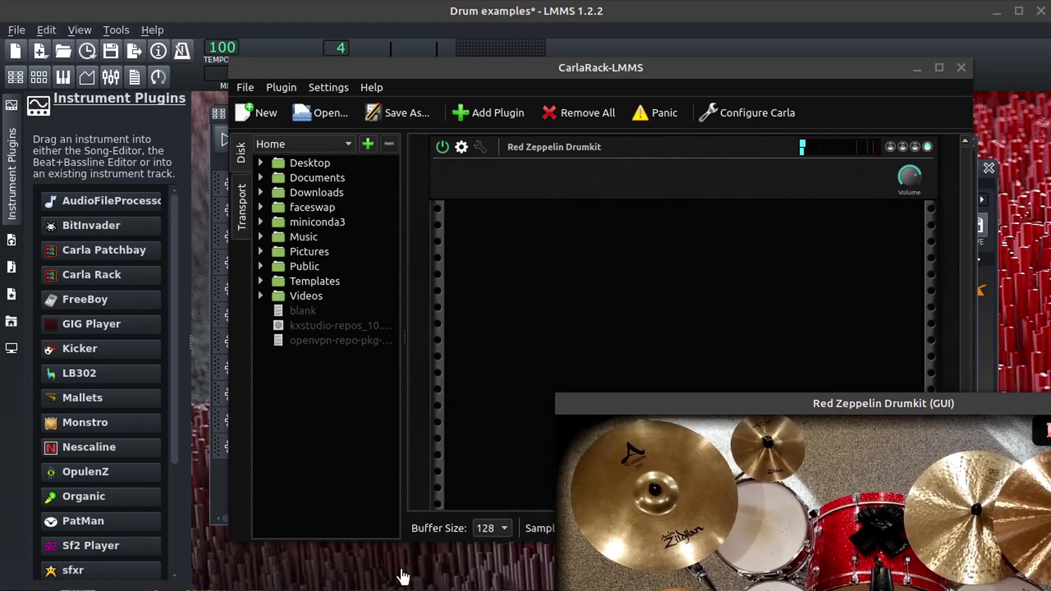
click(403, 575)
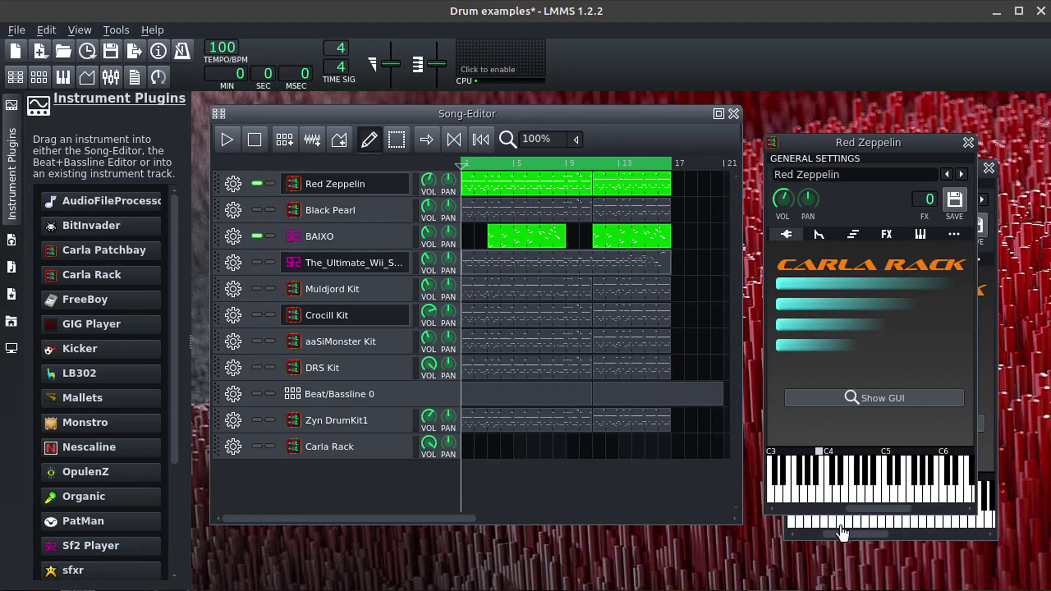
click(838, 478)
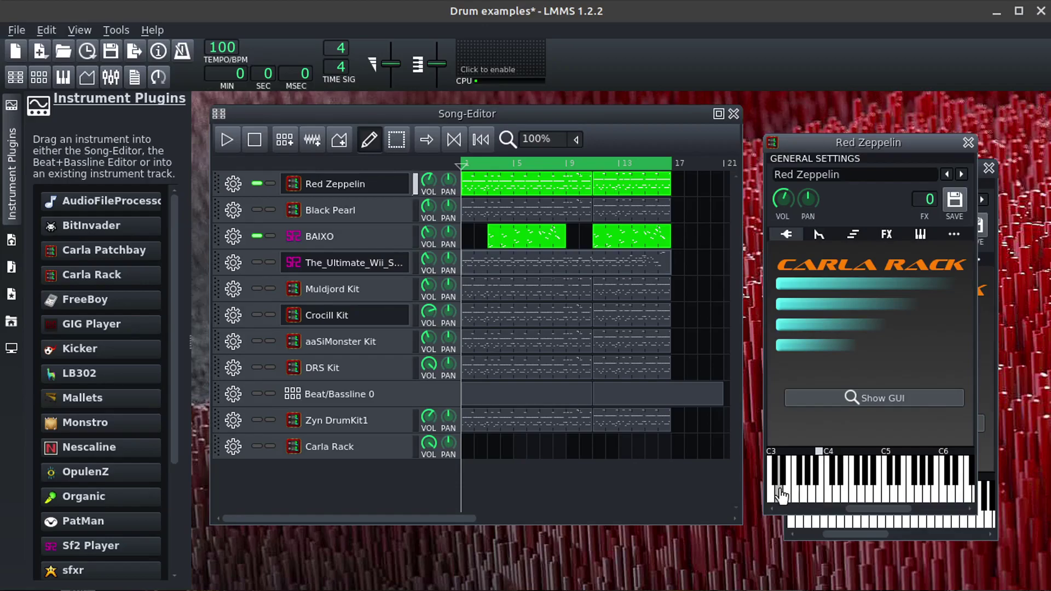
click(787, 482)
click(840, 492)
- Start song playback, mute the Red Zeppelin track and unmute the Zyn DrumKit1 track
click(228, 140)
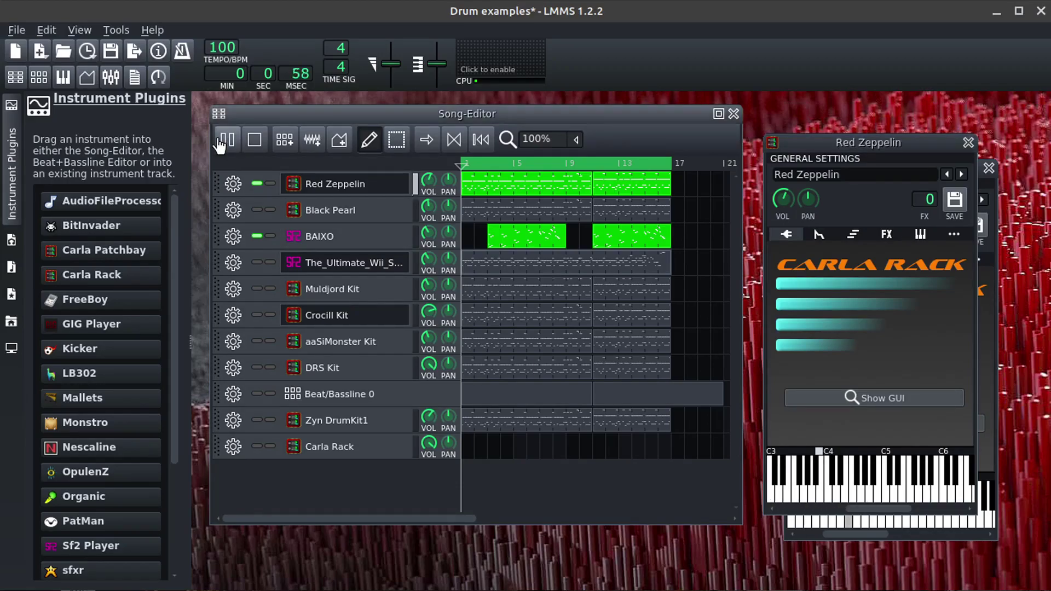
click(257, 184)
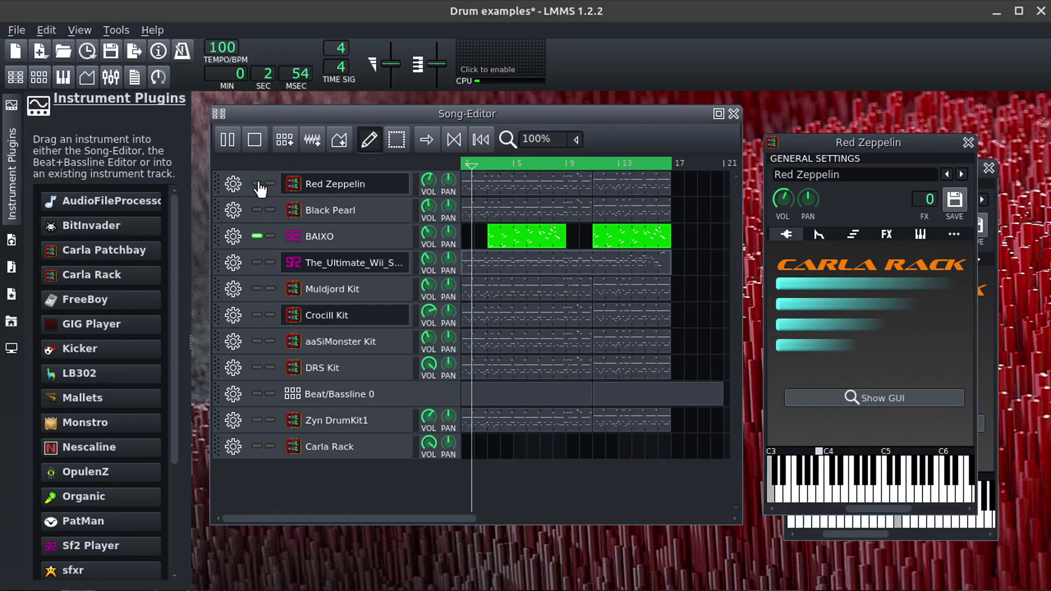
click(257, 420)
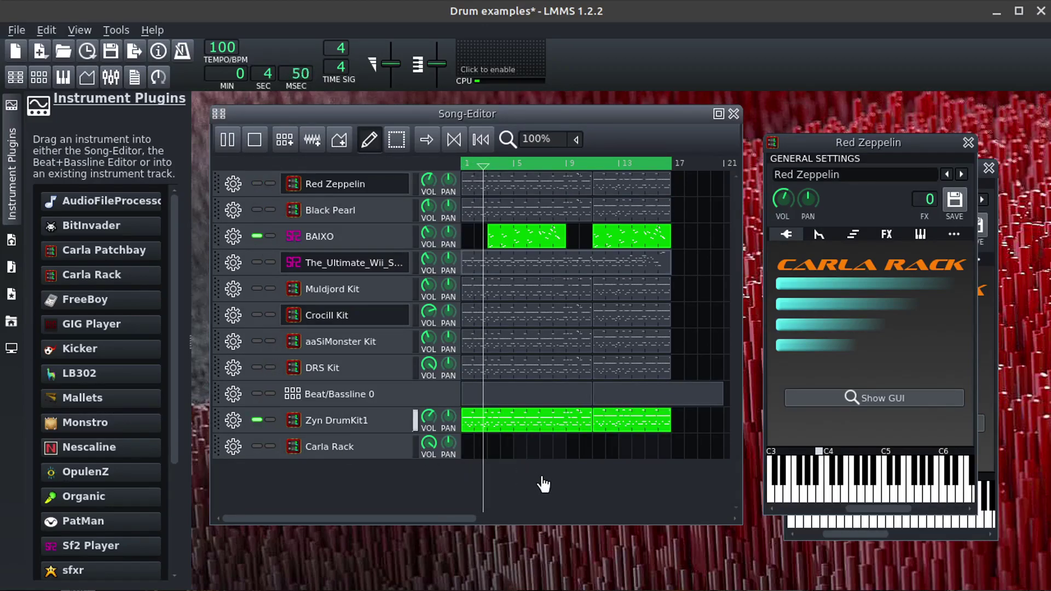
- Open the ZynAddSubFX interface of the Zyn DrumKit1 track and choose the Drums bank in its browser
click(345, 427)
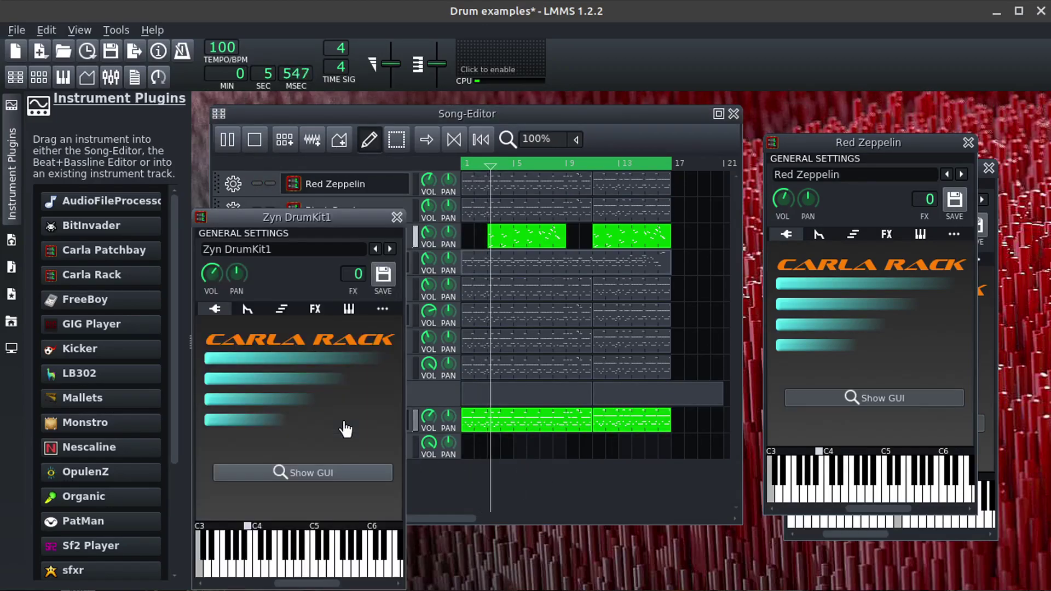
click(321, 471)
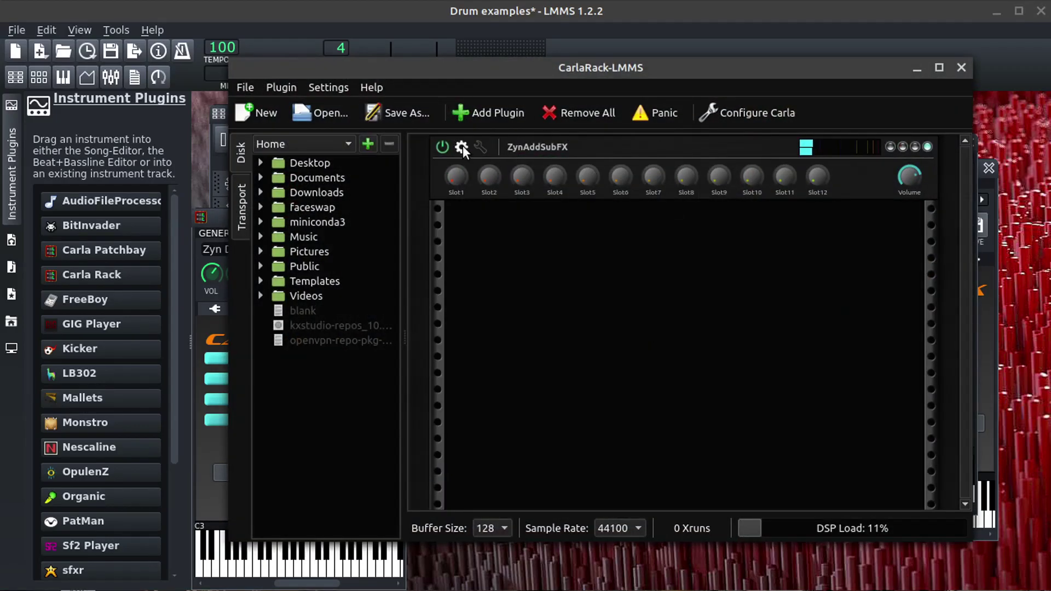
click(461, 147)
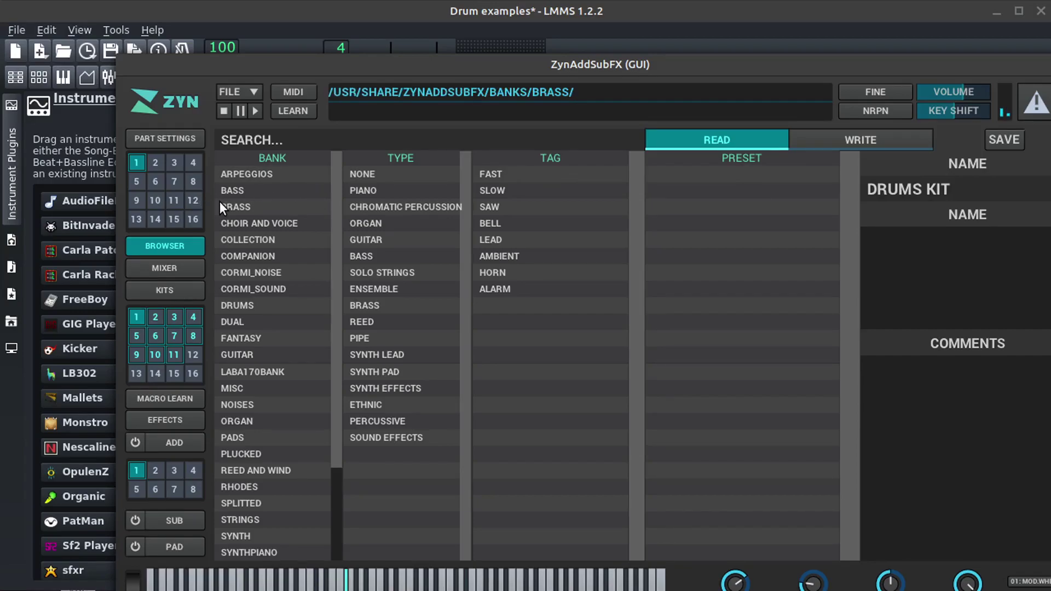
click(242, 305)
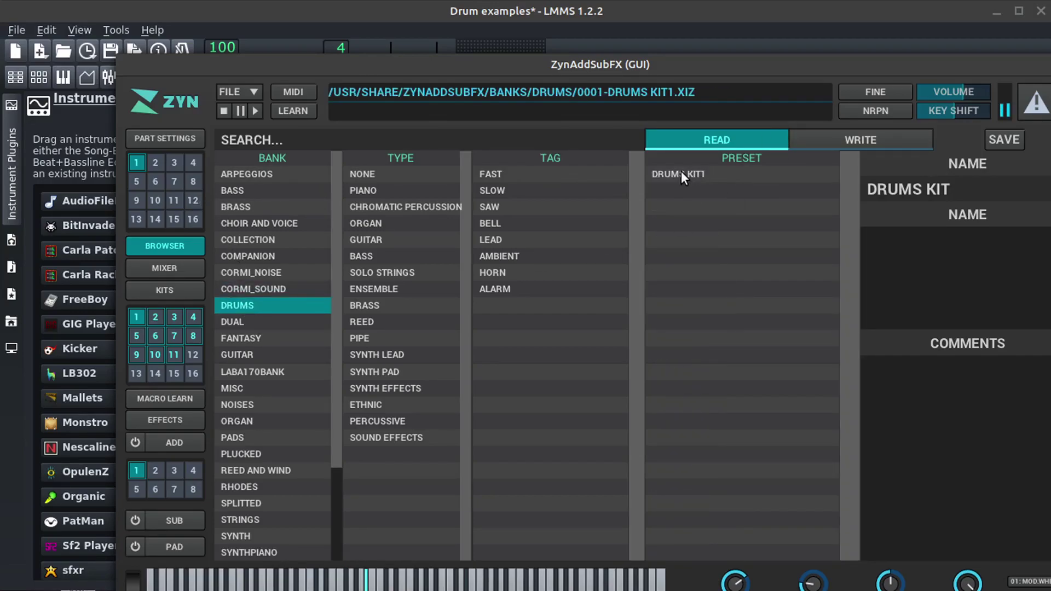
- Load the Drums Kit1 preset and close the ZynAddSubFX, Carla rack and Zyn DrumKit1 instrument windows
click(688, 174)
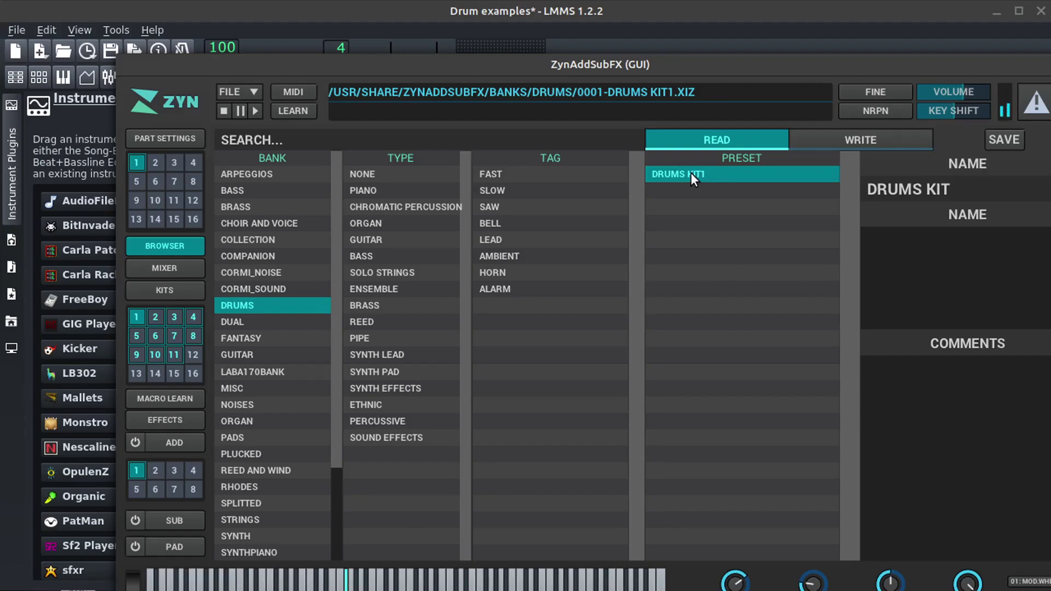
key(alt+F4)
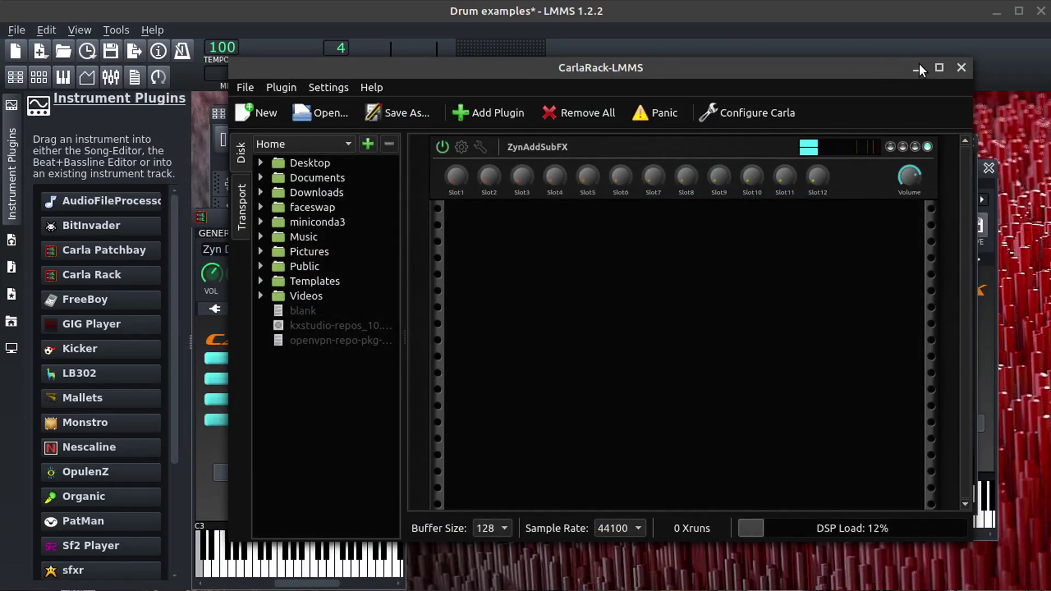
click(962, 68)
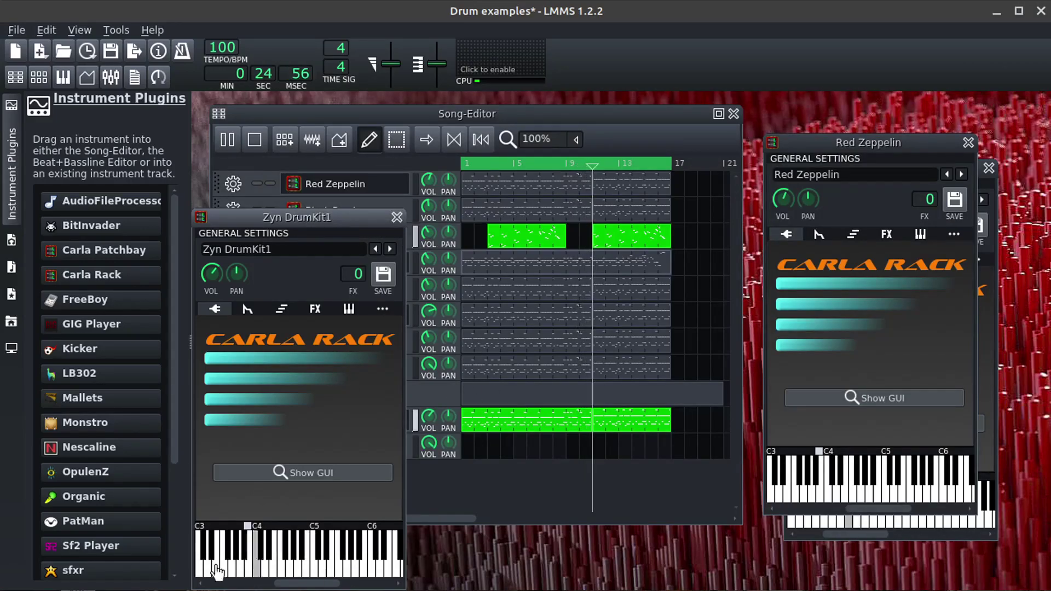
click(395, 216)
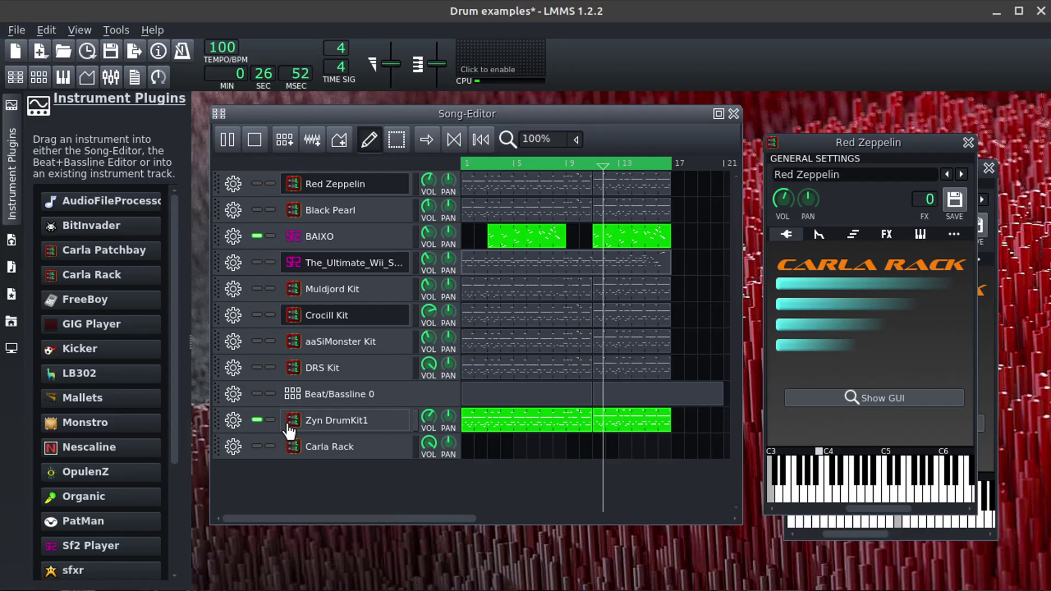
- Mute the Zyn DrumKit1 track, unmute the Carla Rack track and stop the song playback
click(257, 419)
click(257, 446)
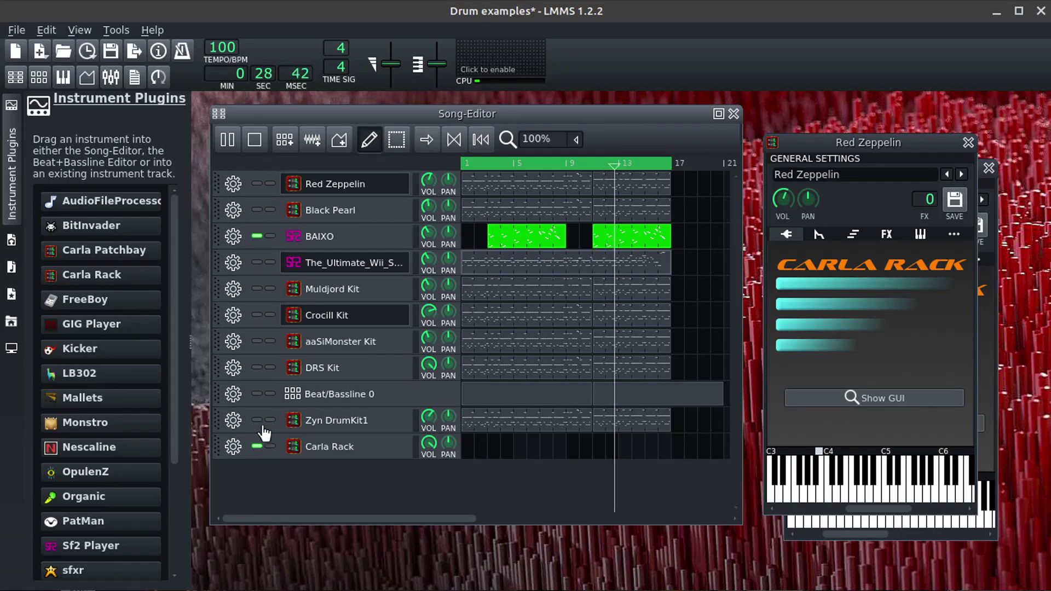
click(255, 141)
- Open the Carla Rack track's instrument and bring up its Fabla plugin interface, moved slightly aside
click(350, 448)
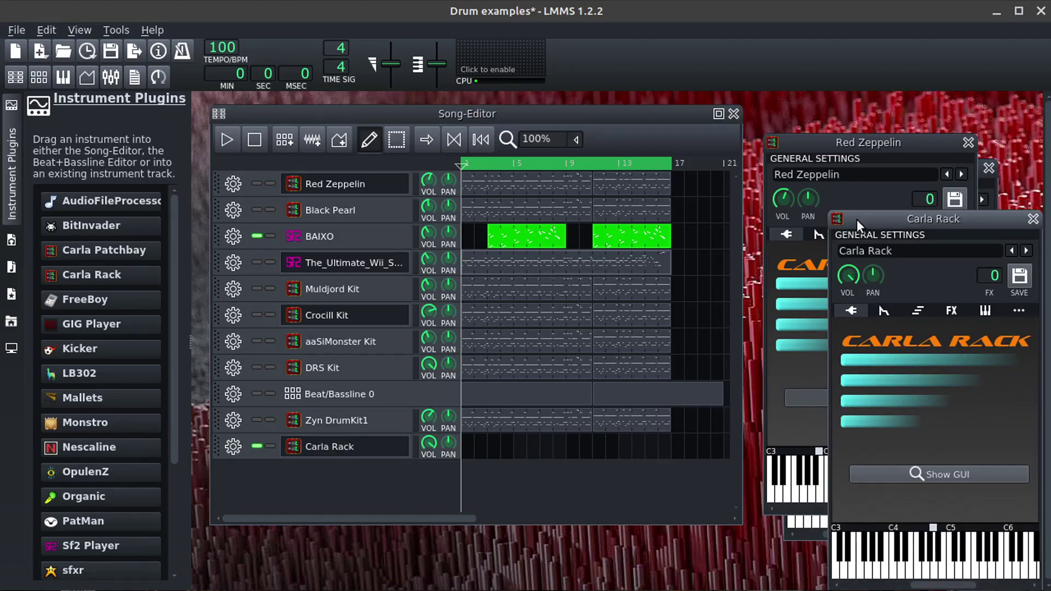
drag(856, 218, 613, 139)
click(653, 387)
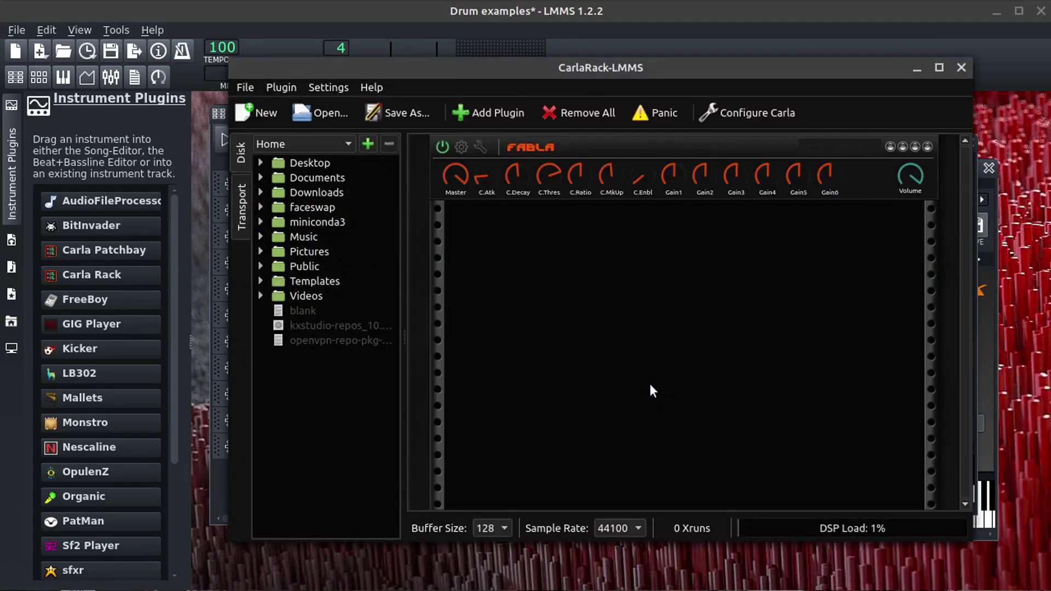
click(458, 147)
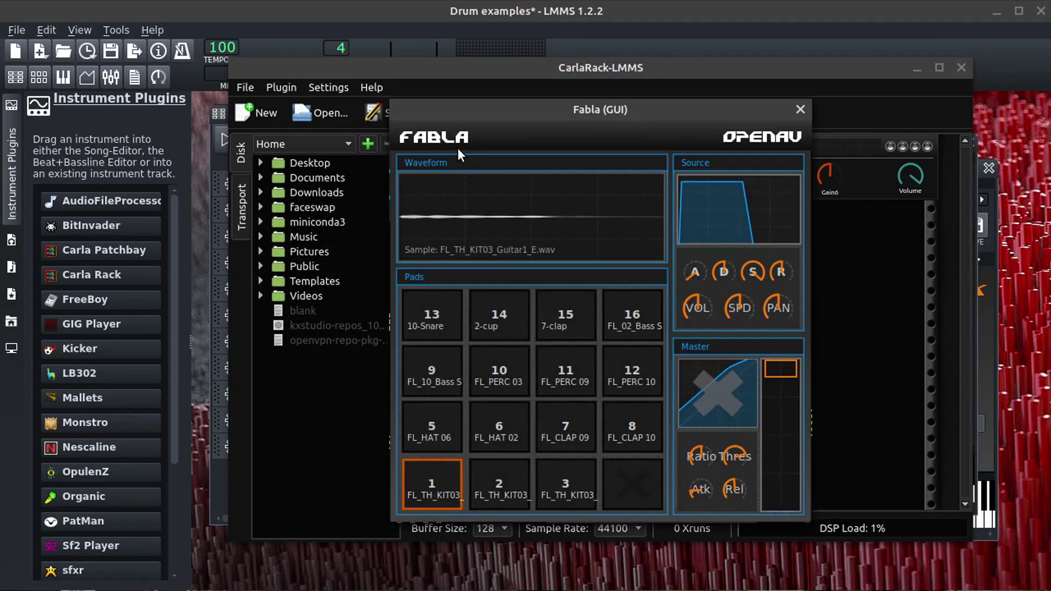
drag(496, 104, 568, 93)
- Audition Fabla's loaded pads, covering the snare, bass shot, percussion, hat, clap and FL_TH_KIT03 samples
click(519, 311)
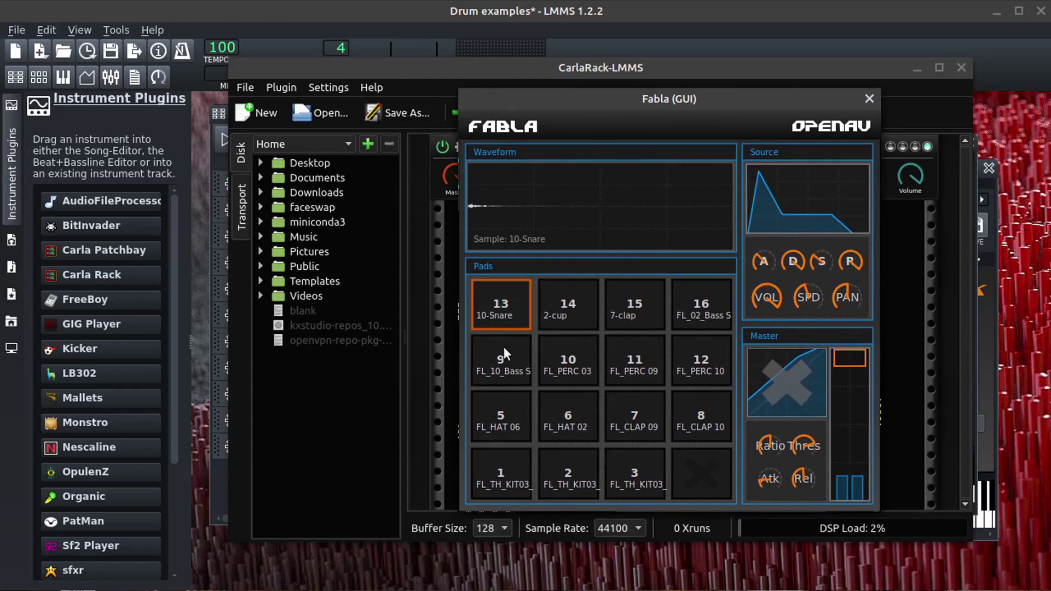
click(503, 346)
click(549, 362)
click(503, 428)
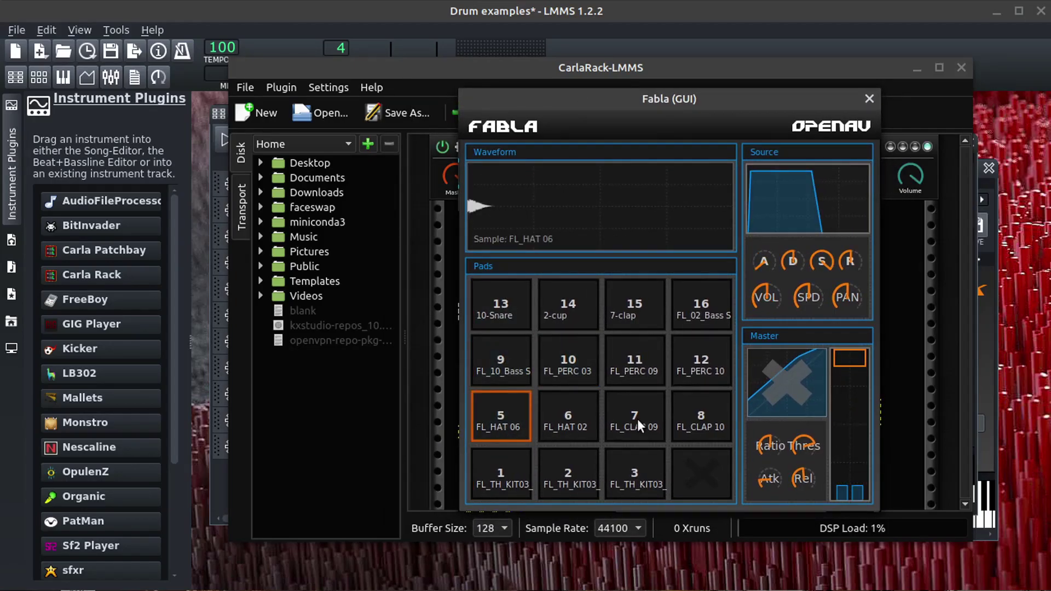
click(637, 418)
click(714, 420)
click(625, 464)
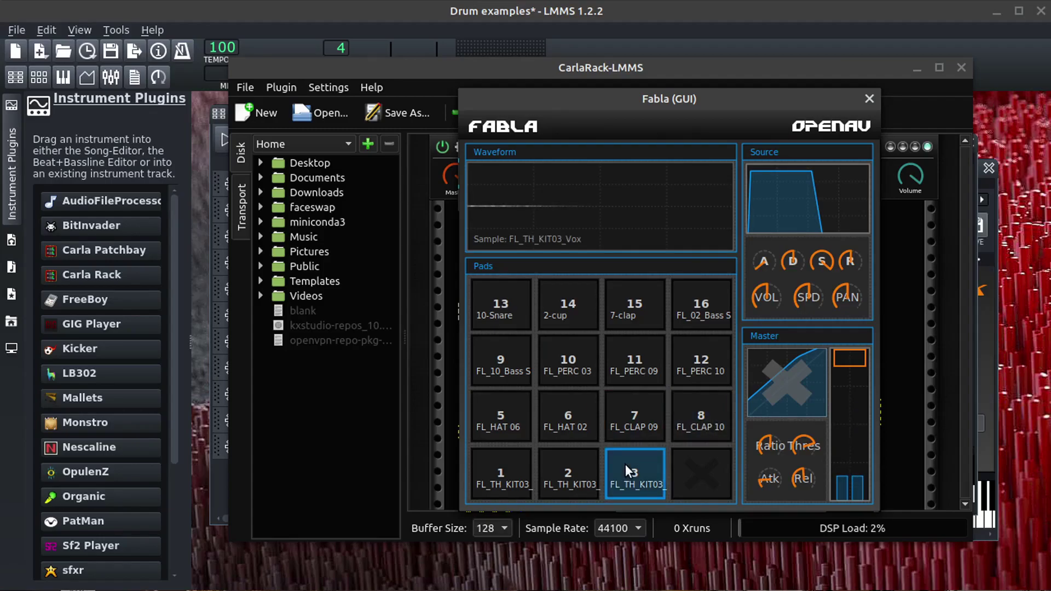
click(550, 484)
click(506, 488)
click(681, 323)
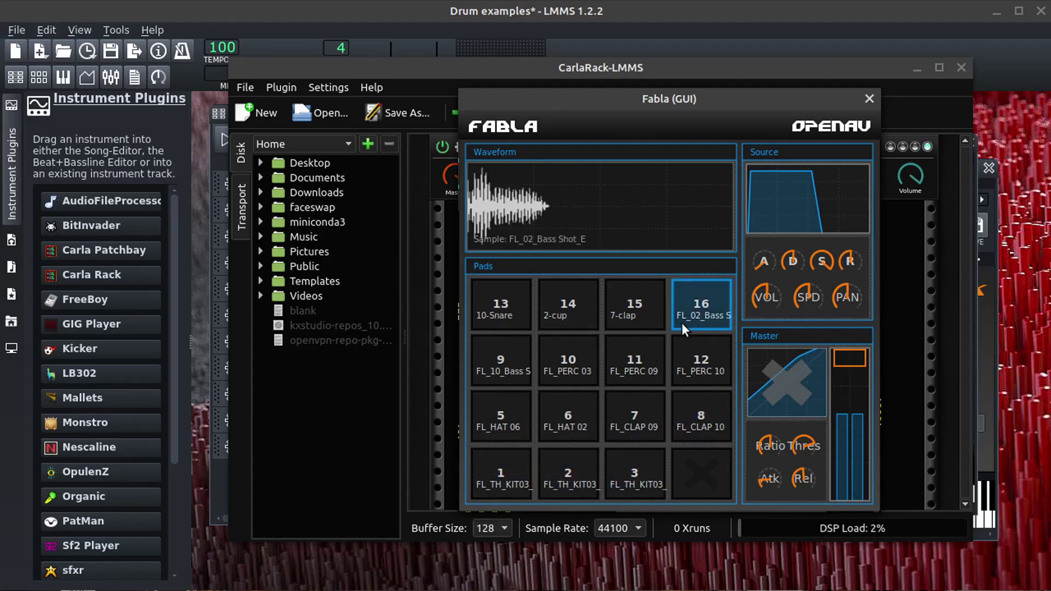
click(641, 360)
click(678, 372)
click(563, 427)
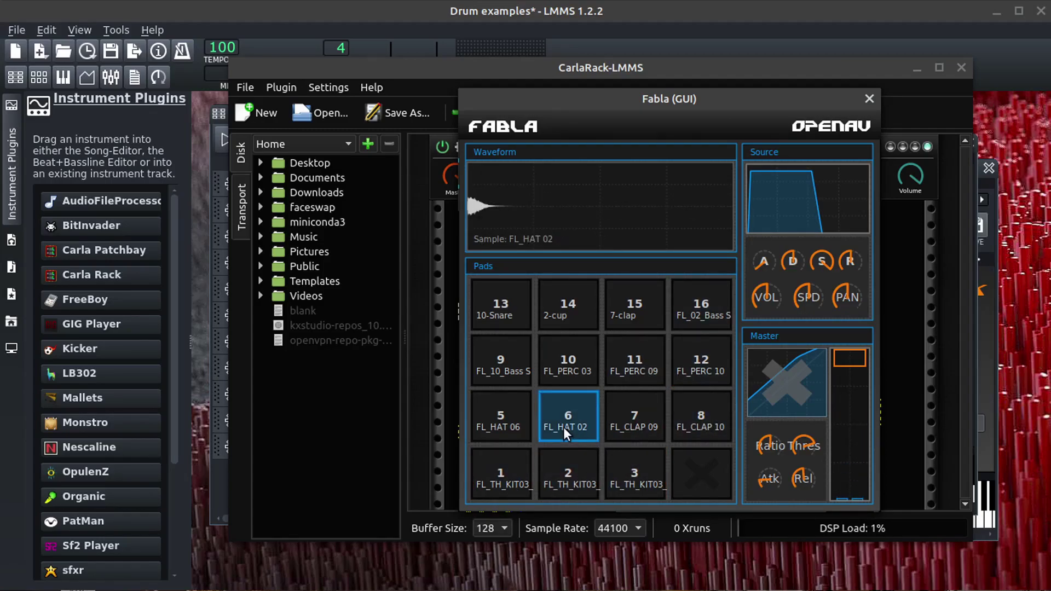
click(635, 423)
click(523, 422)
click(696, 319)
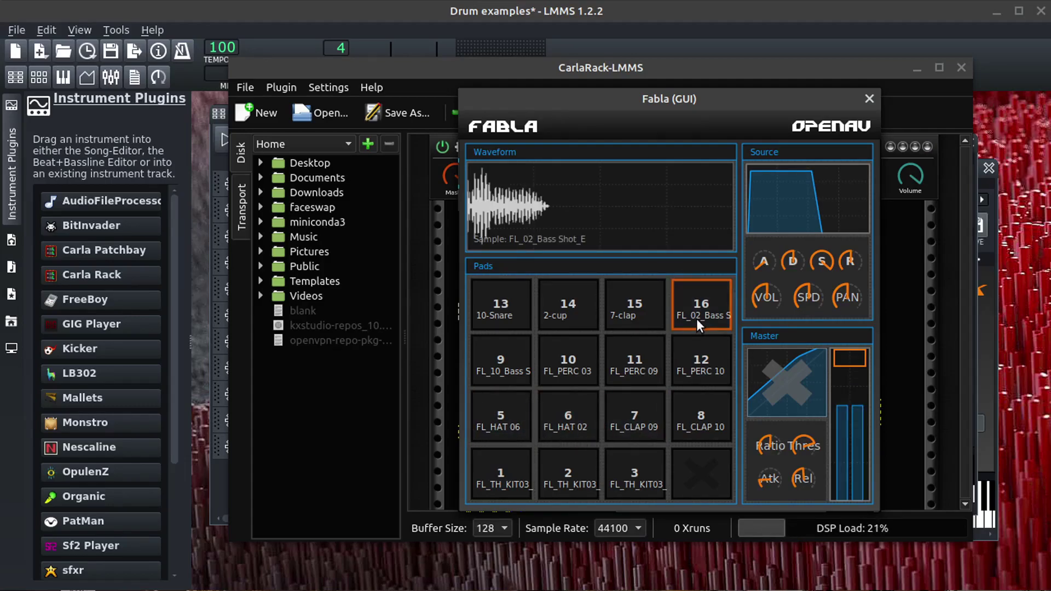
click(637, 417)
click(686, 421)
click(638, 480)
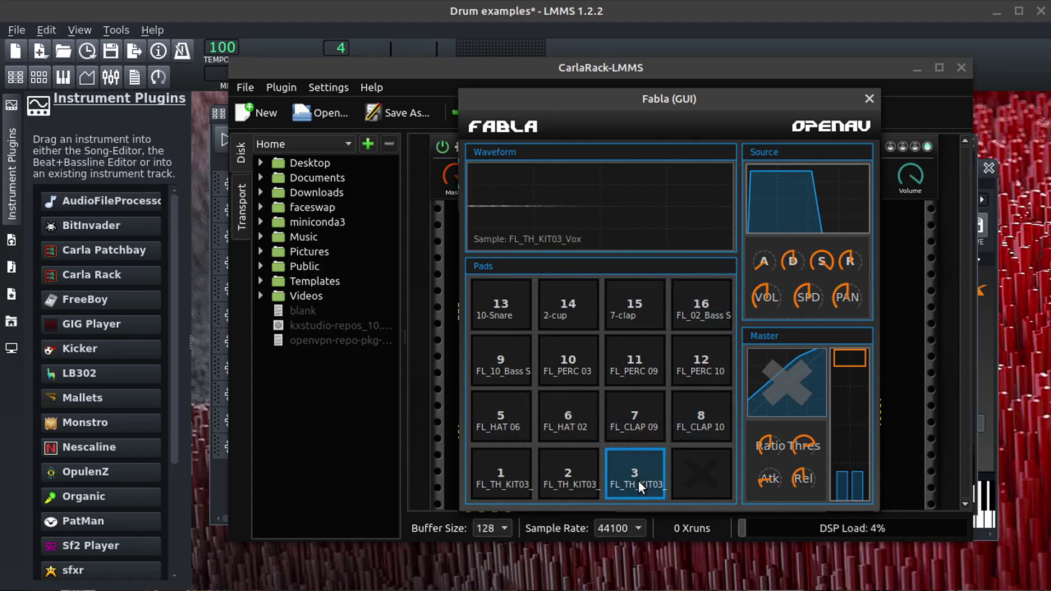
click(547, 487)
click(501, 491)
click(556, 477)
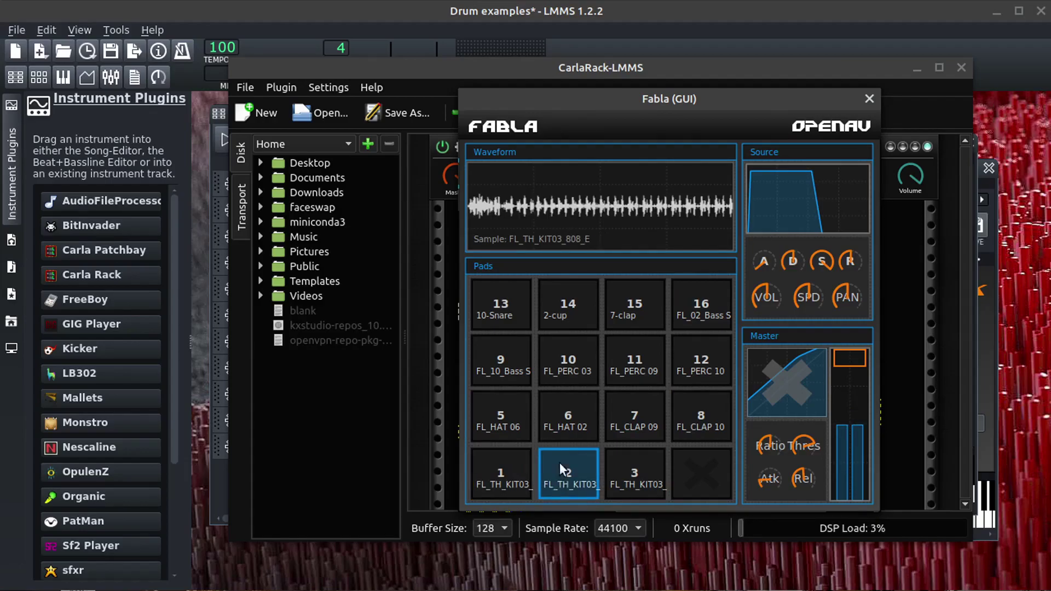
click(562, 373)
- Load the sample FL_AFS_KIT03_126_G_Drum Loop 05.wav into Fabla's empty pad 4
click(698, 474)
double_click(635, 400)
click(635, 464)
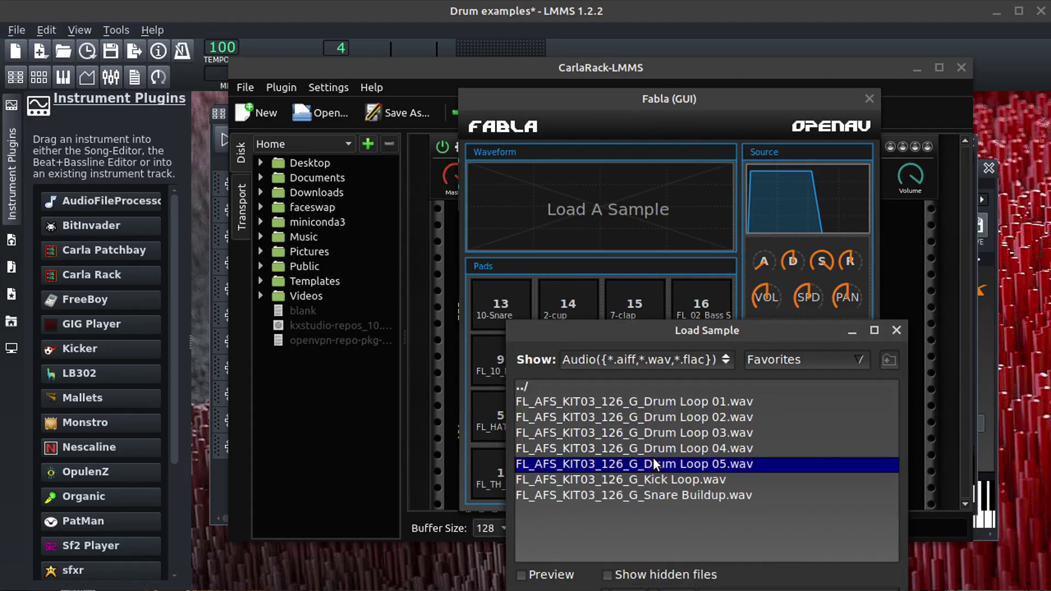
double_click(635, 464)
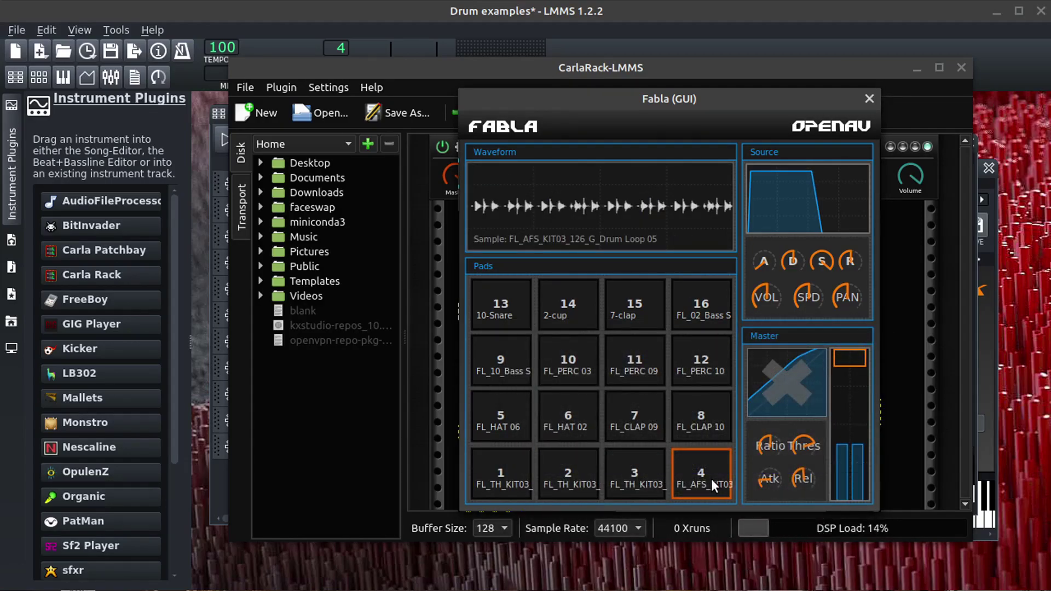
- Return to the song, sound the C2 key in the The_Ultimate_Wii_Soundfont_V1-1 piano roll, and close it after stopping playback
key(alt+Tab)
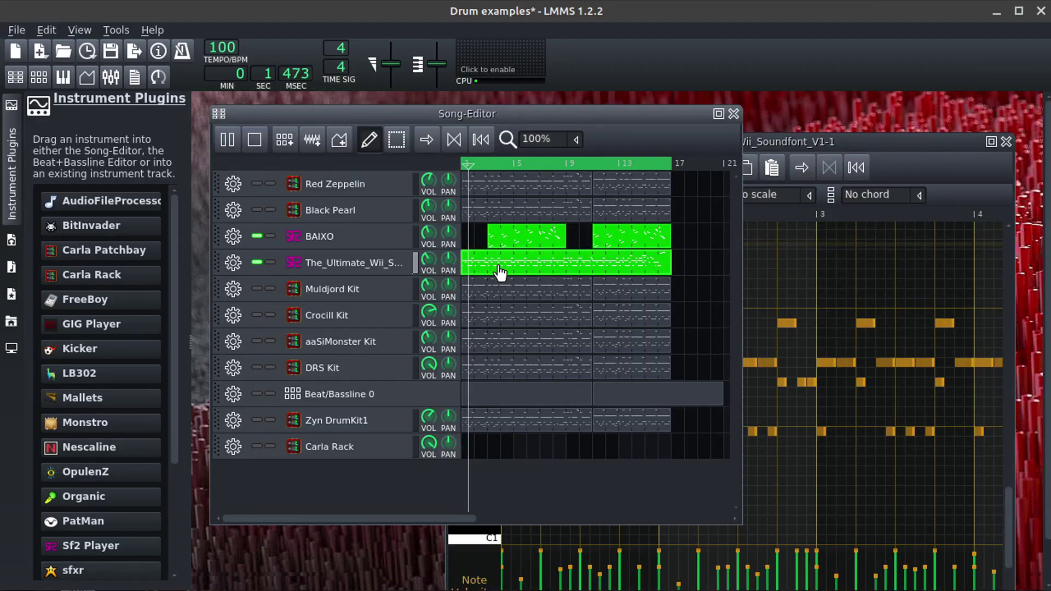
click(770, 144)
drag(770, 144, 723, 118)
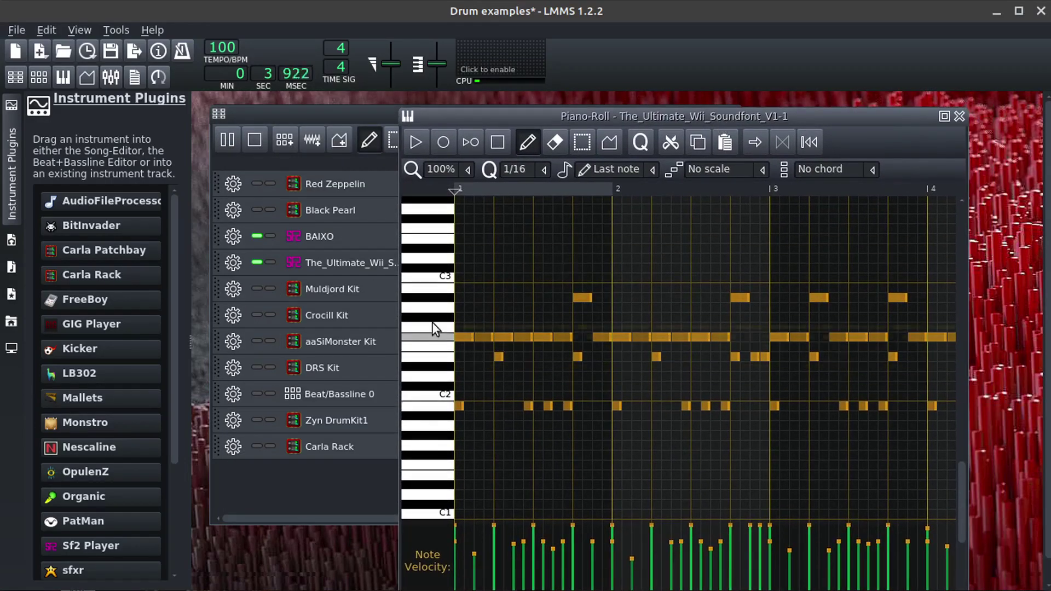
click(436, 395)
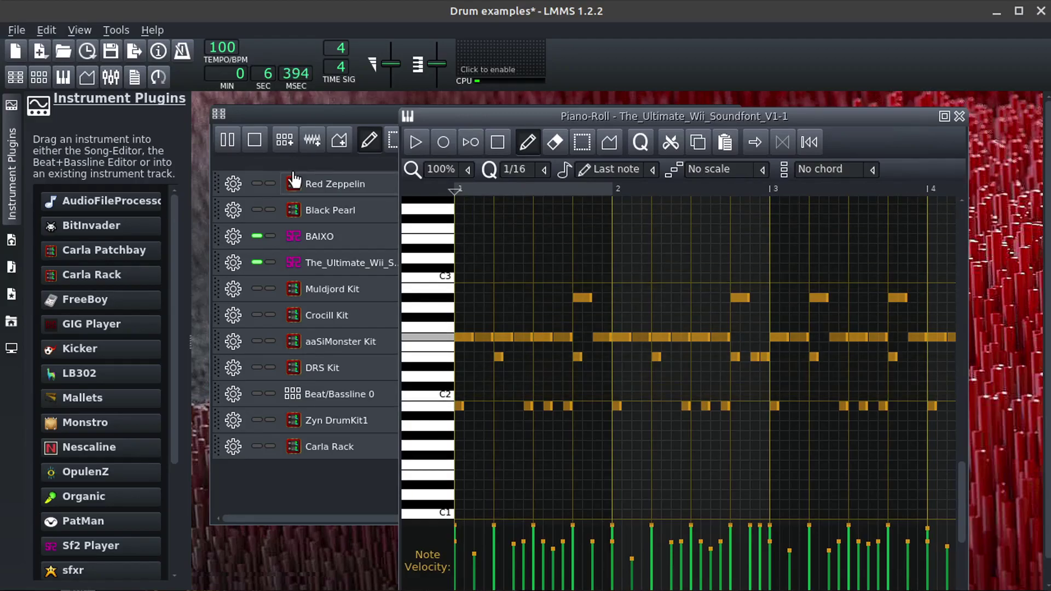
click(253, 141)
click(804, 129)
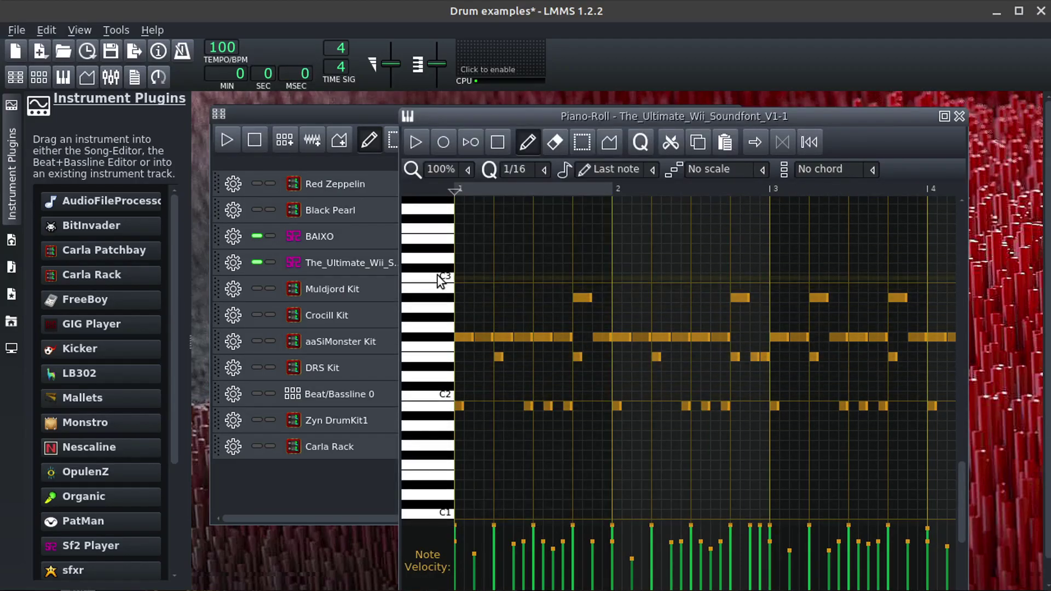
click(959, 117)
- Restart song playback and preview the Electronic, GM and Standard patches of bank 128 in the The_Ultimate_Wii_Soundfont_V1-1 instrument
click(224, 140)
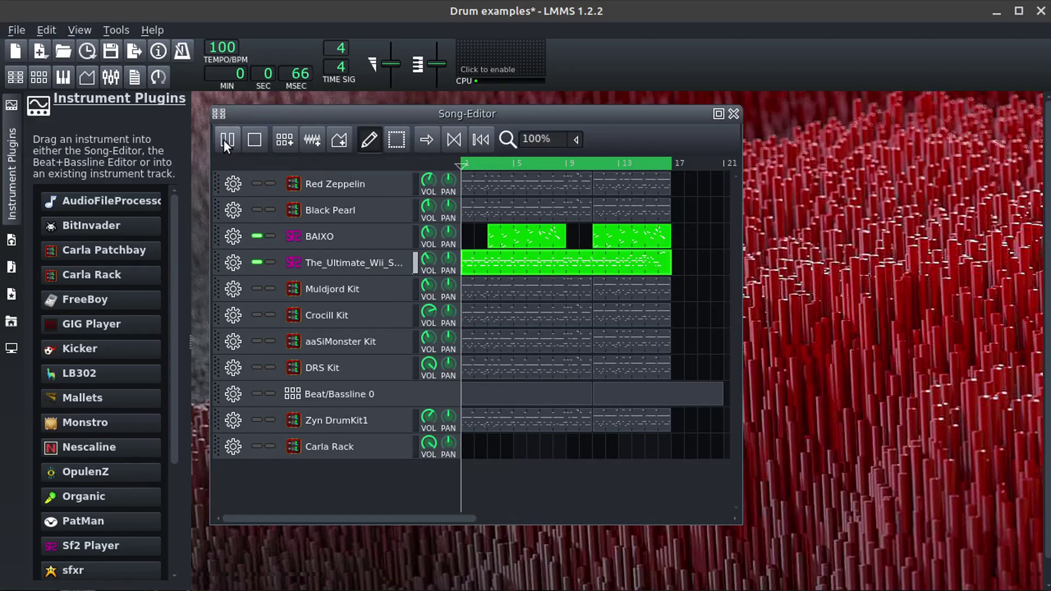
click(340, 256)
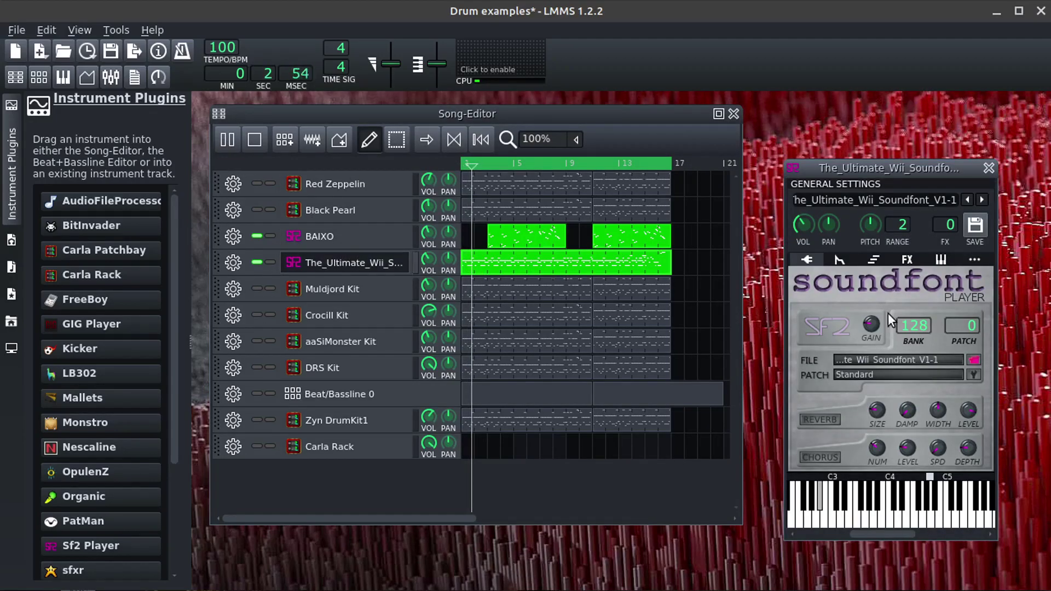
click(972, 375)
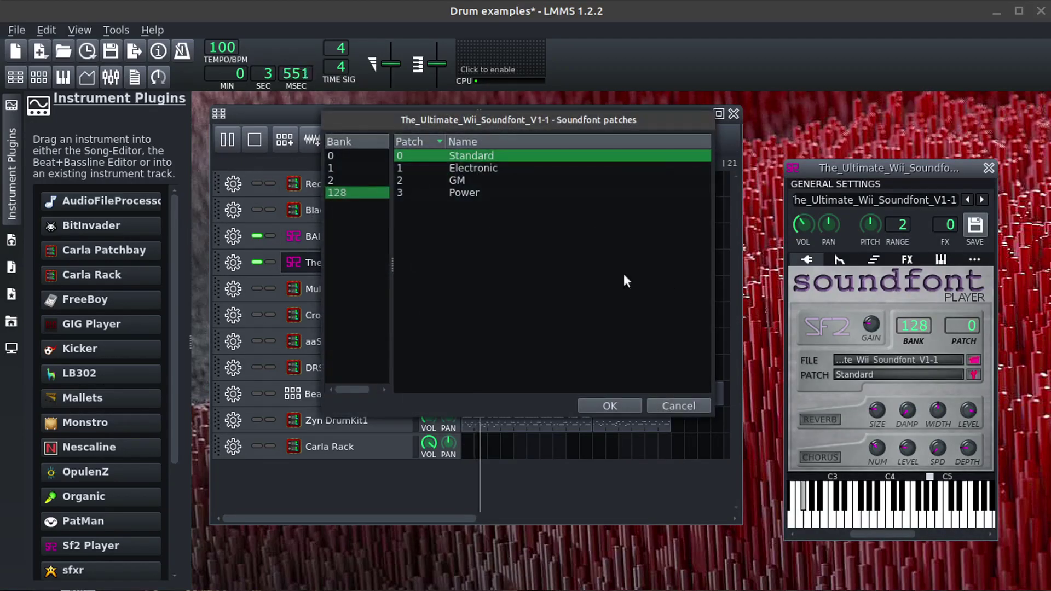
click(456, 169)
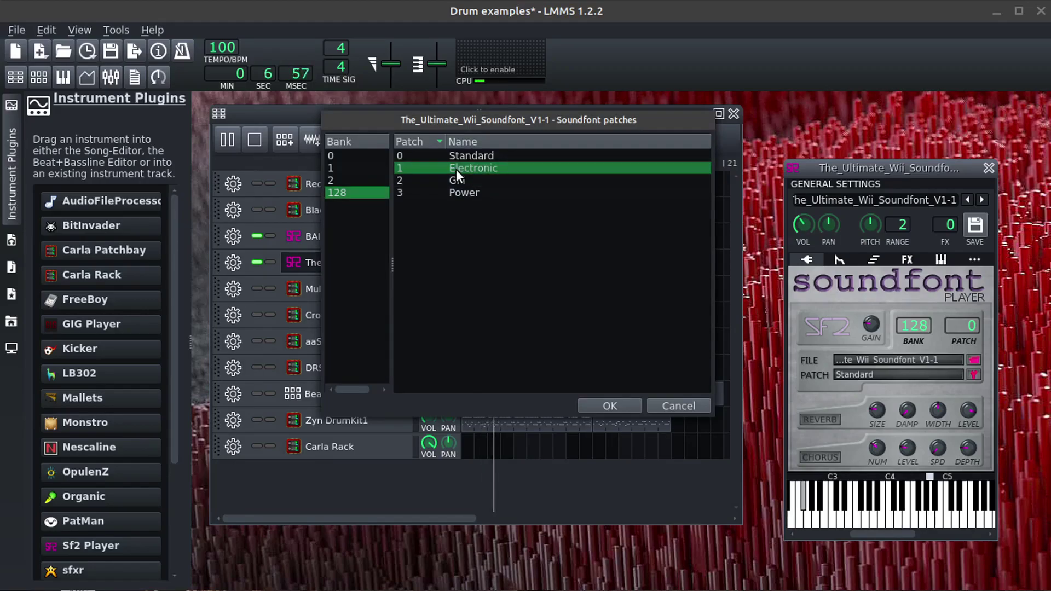
click(465, 179)
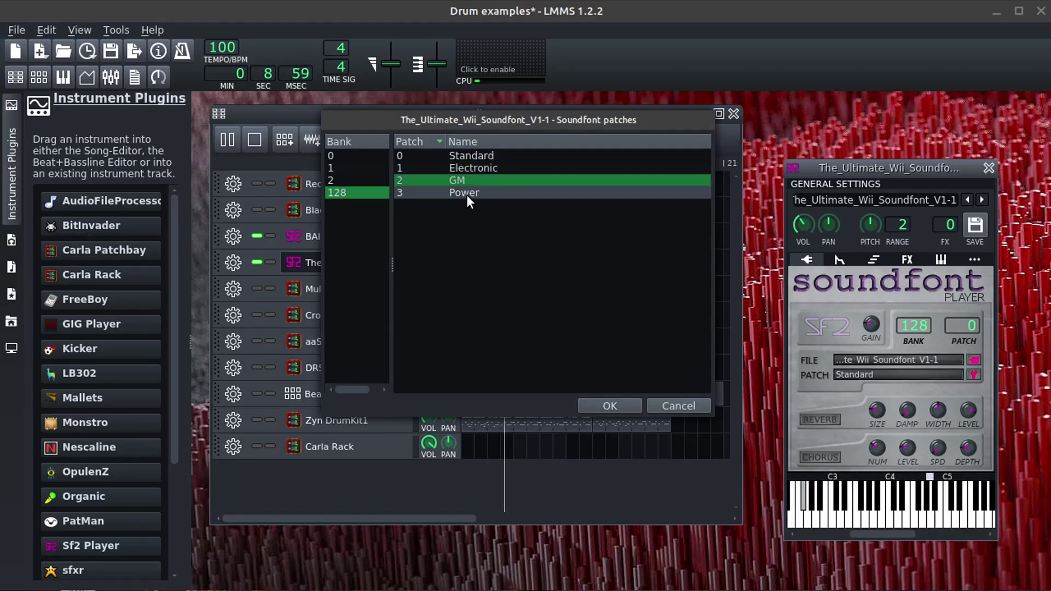
click(462, 159)
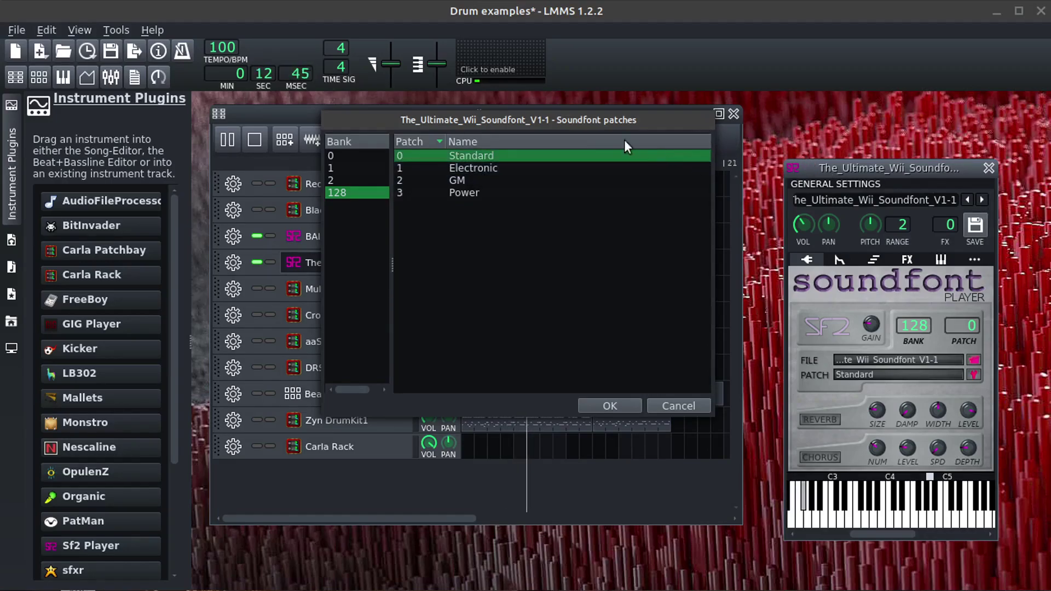
click(649, 451)
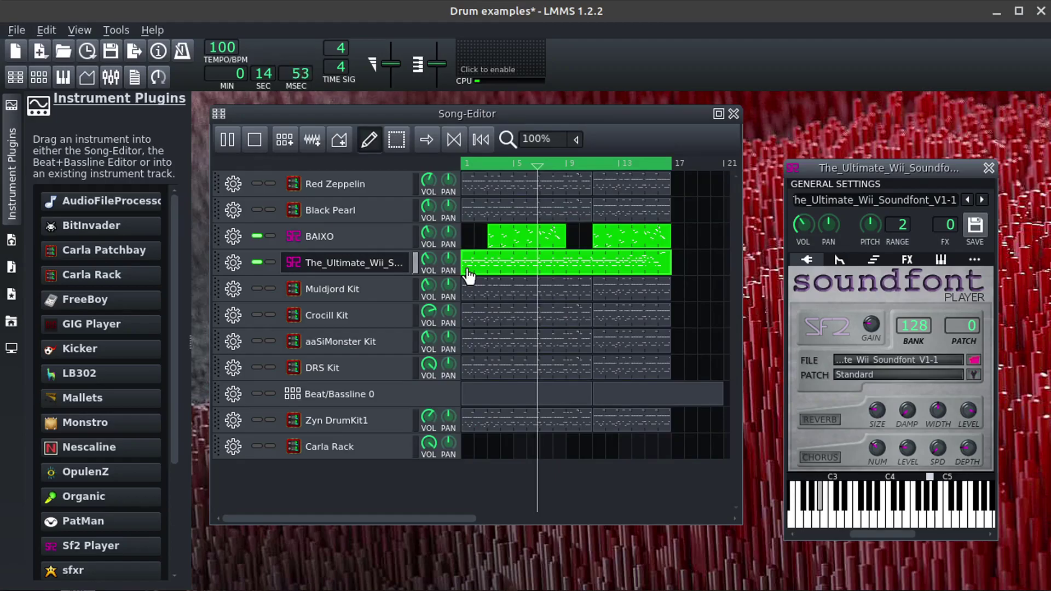
- Switch playback from the The_Ultimate_Wii_Soundfont track to the Muldjord Kit track and adjust the BAIXO track's volume
click(256, 262)
click(257, 289)
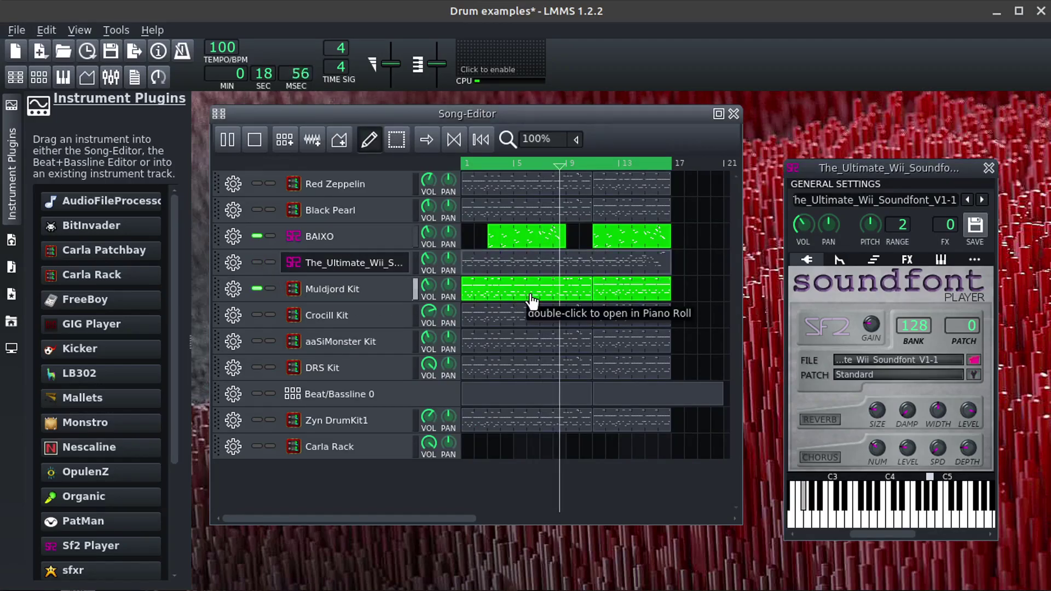
drag(429, 236, 428, 229)
- Mute the Muldjord Kit track, unmute Crocill Kit and open its DrumGizmo interface to examine the drumkit status
click(256, 289)
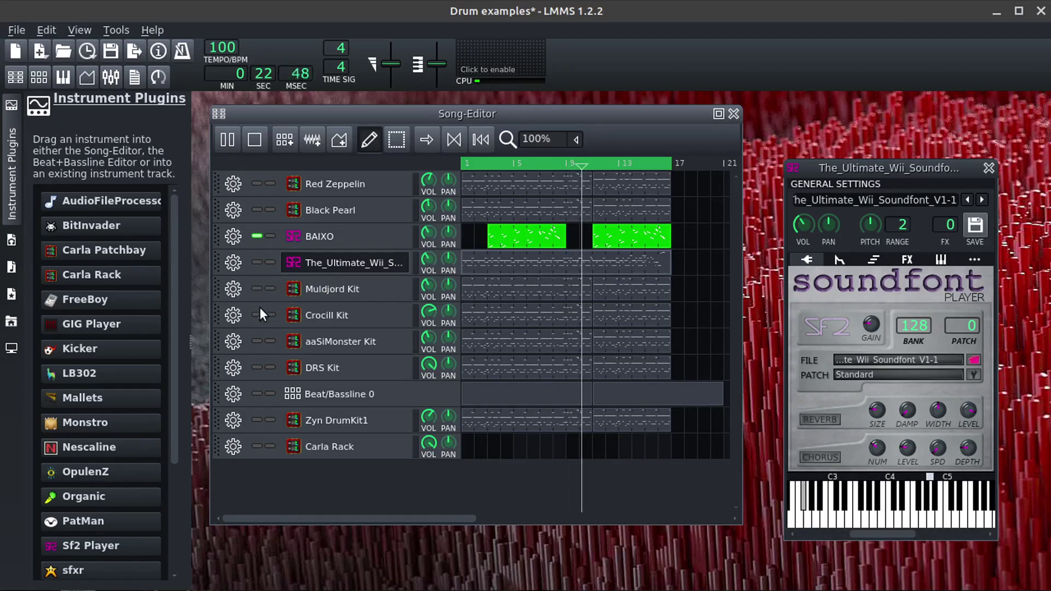
click(256, 315)
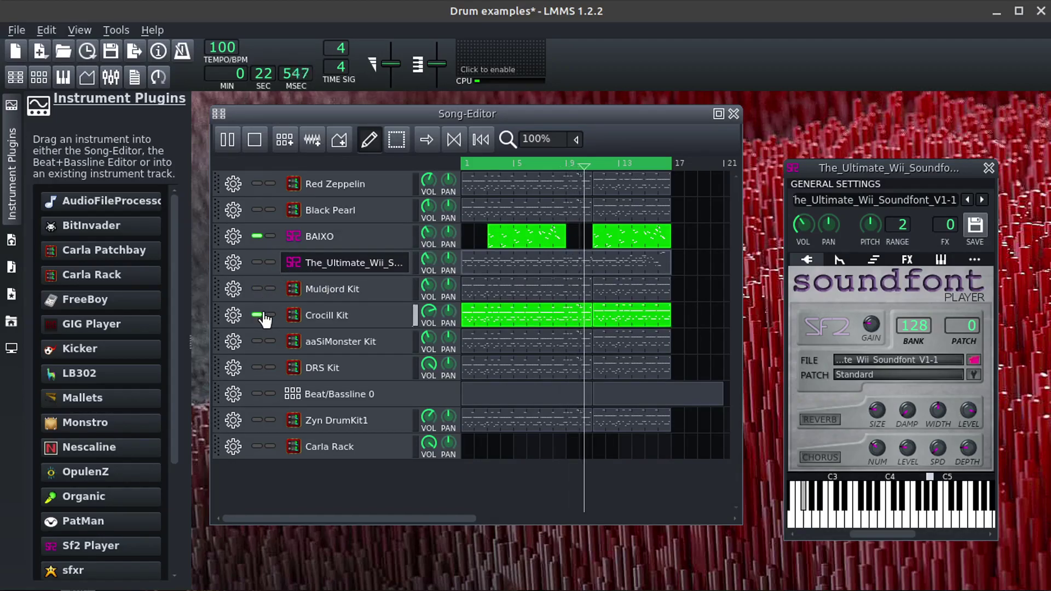
click(354, 323)
click(885, 416)
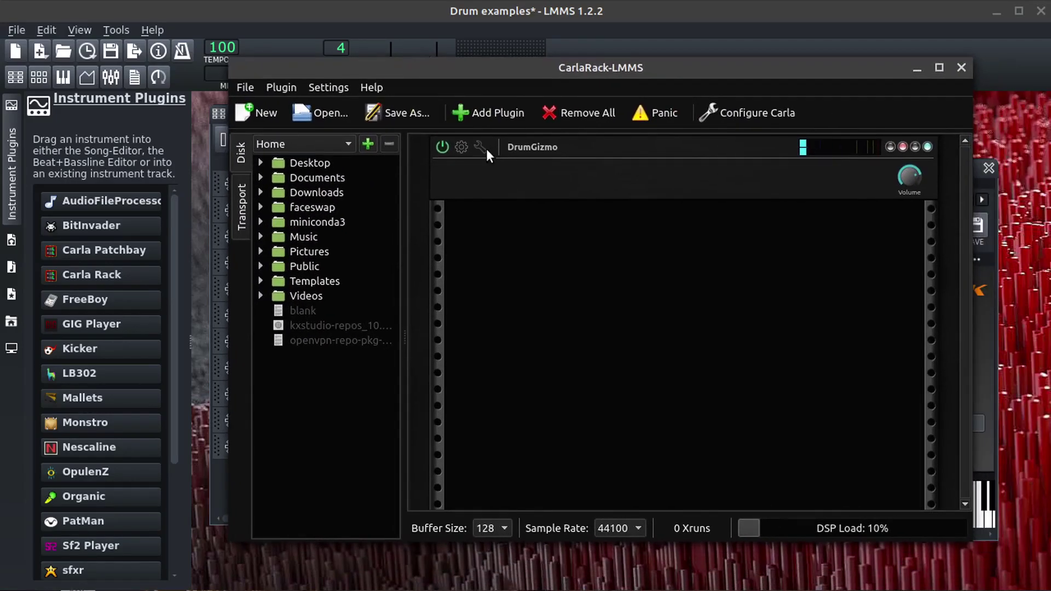
click(462, 148)
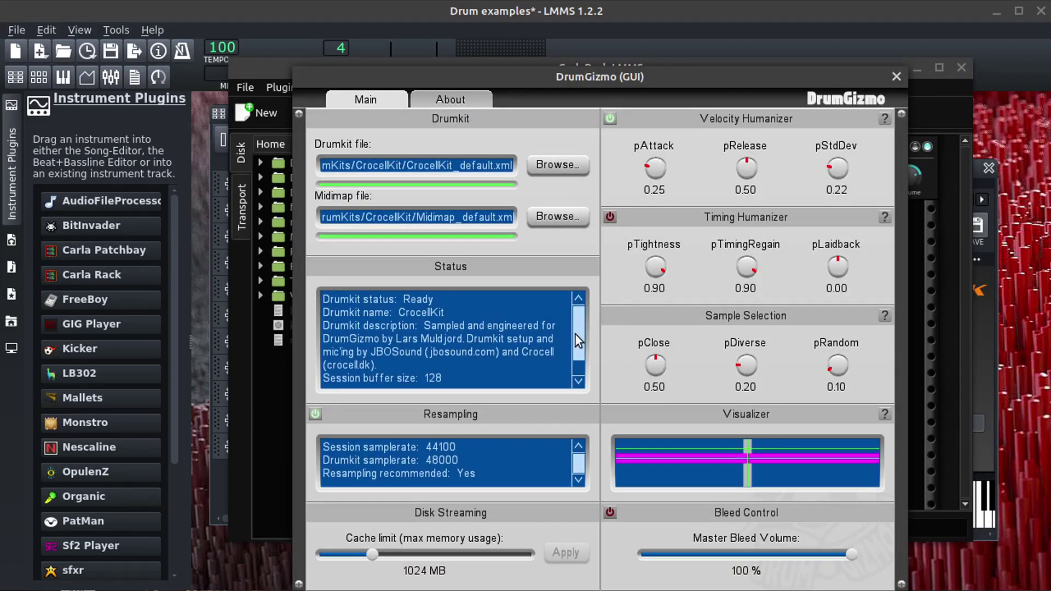
scroll(575, 333, down, 1)
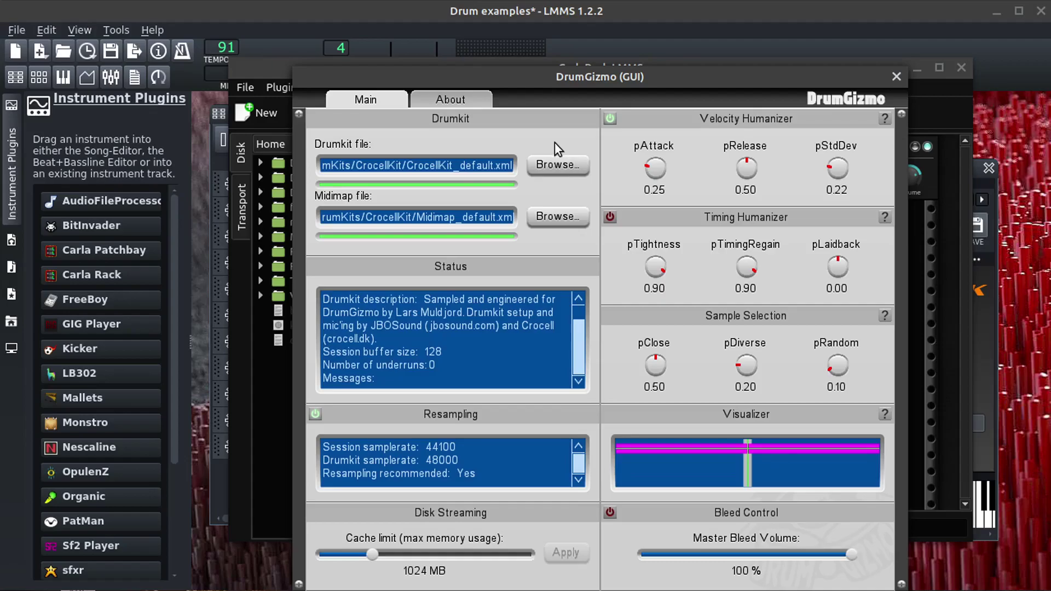
- Browse the DrumKits folder for available DrumGizmo kits, cancel without loading one, and close the DrumGizmo and Carla Rack windows
click(562, 163)
double_click(439, 260)
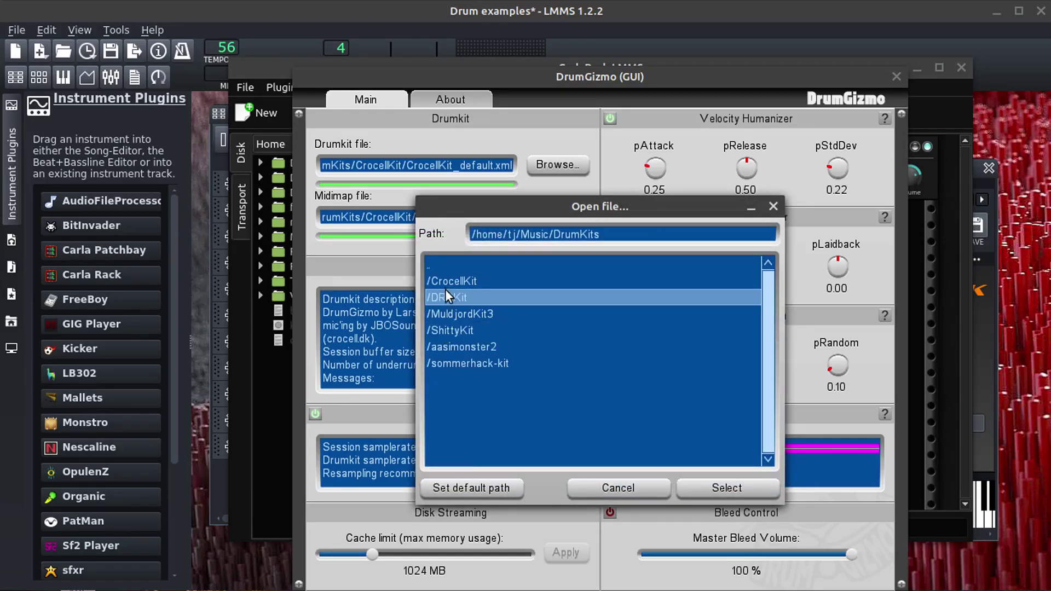
click(622, 489)
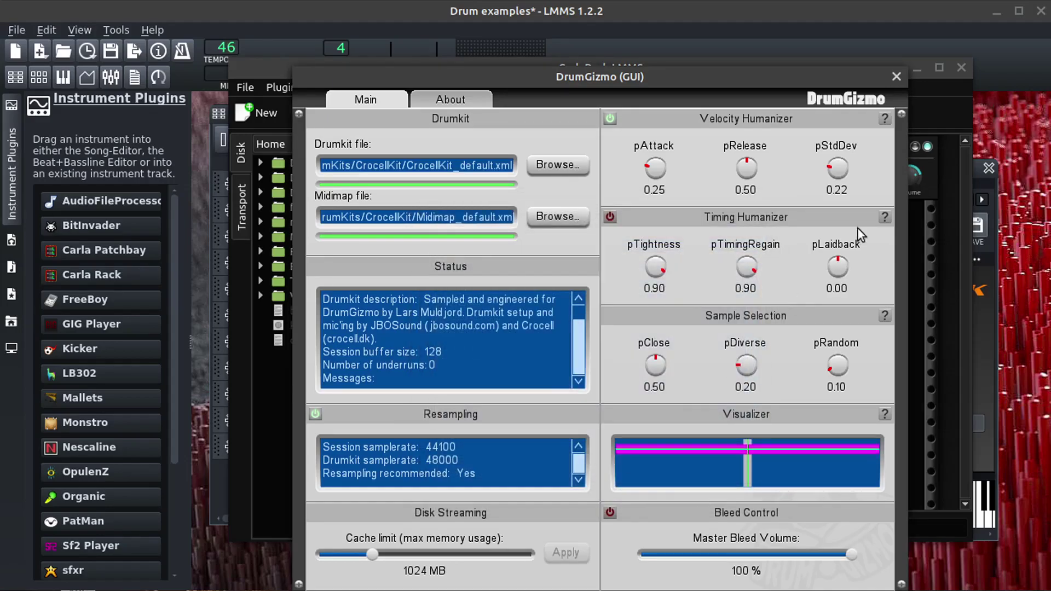
click(895, 76)
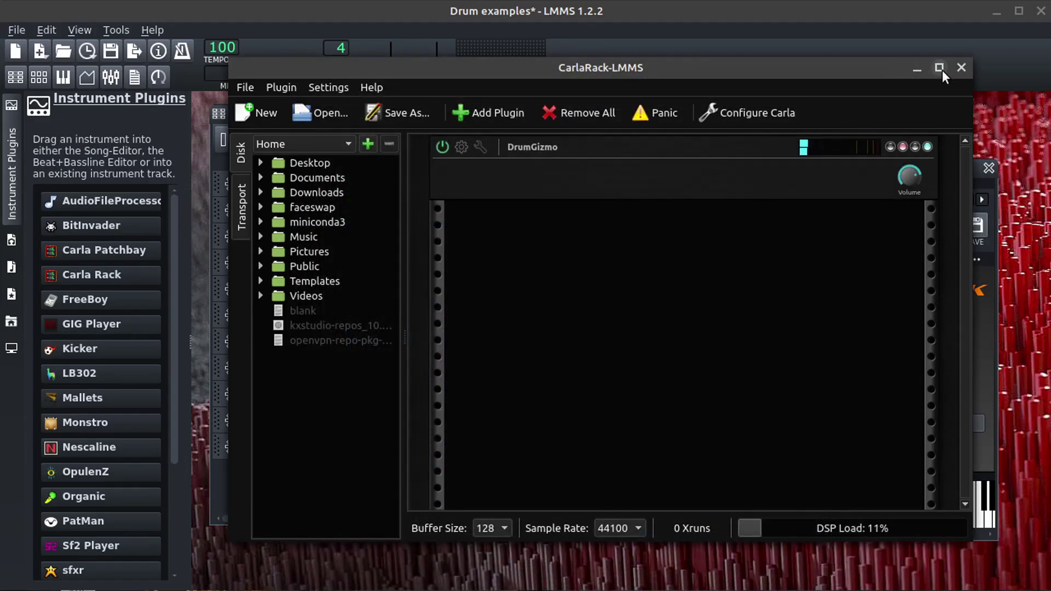
click(961, 67)
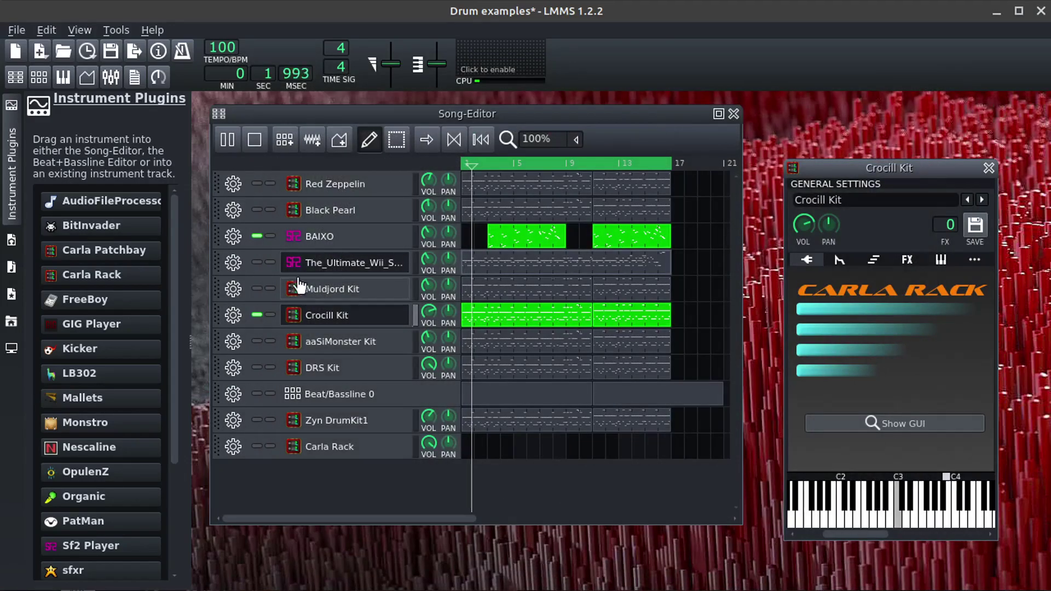
- Mute the Crocill Kit track, unmute aaSiMonster Kit to hear it in the song, and mute it again
click(257, 315)
click(258, 341)
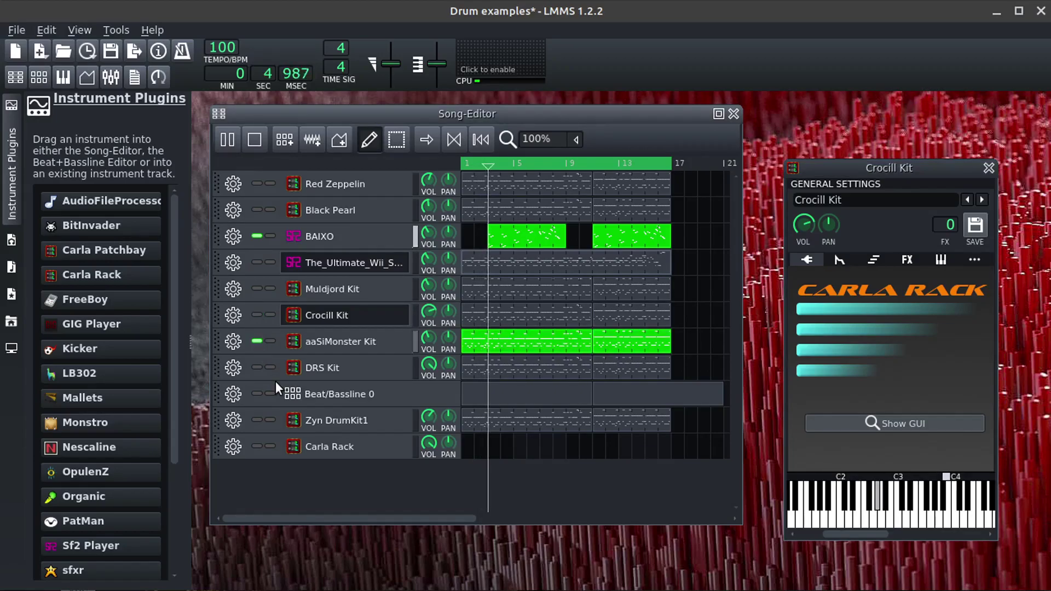
click(257, 341)
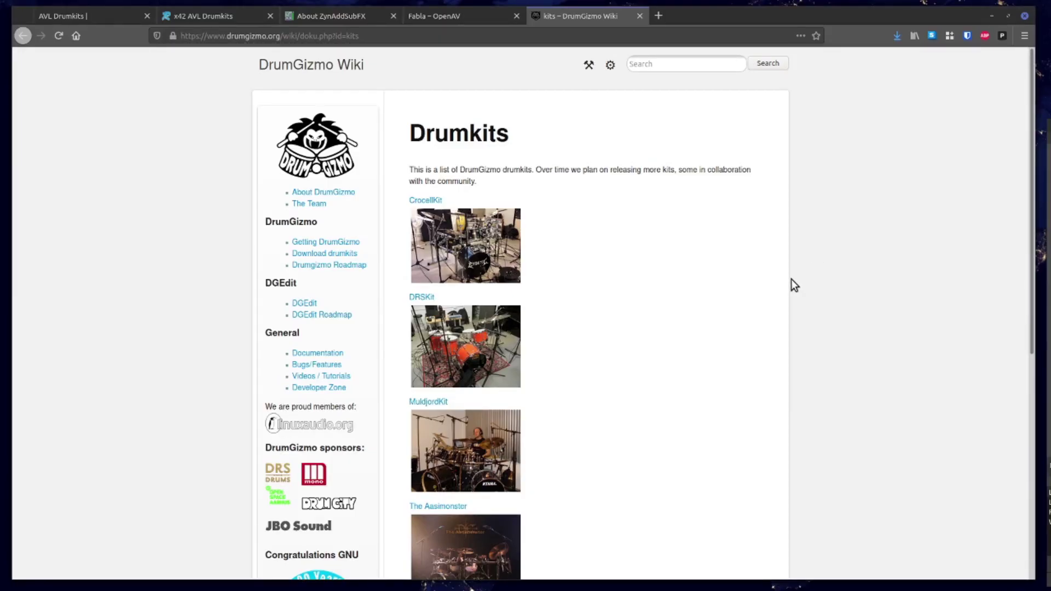
- In the web browser, open the MuldjordKit page from the DrumGizmo Wiki's drumkit list and examine its kit contents, license and download sections
scroll(542, 262, down, 5)
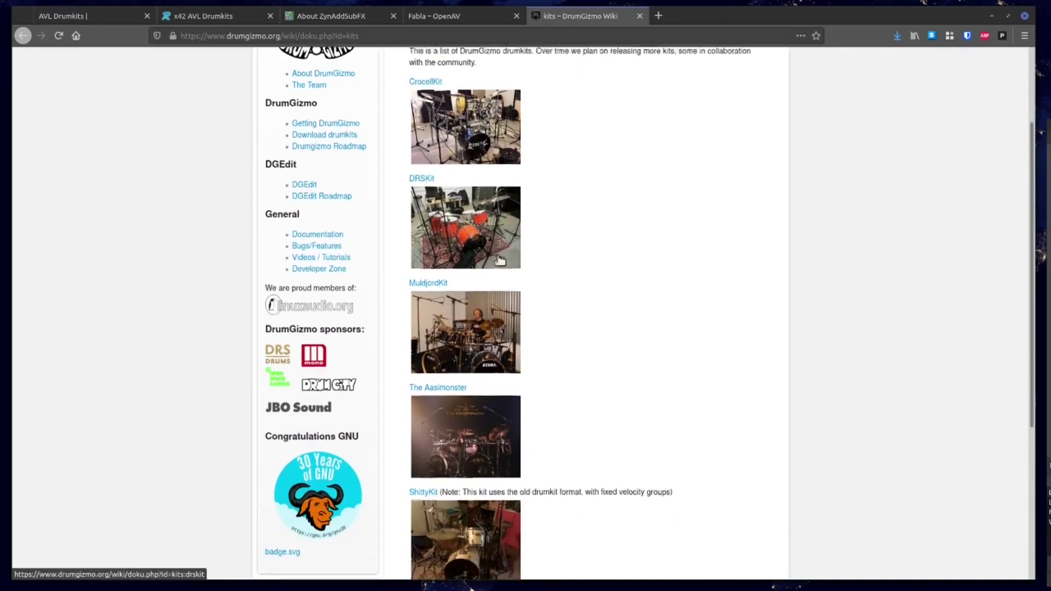
click(424, 246)
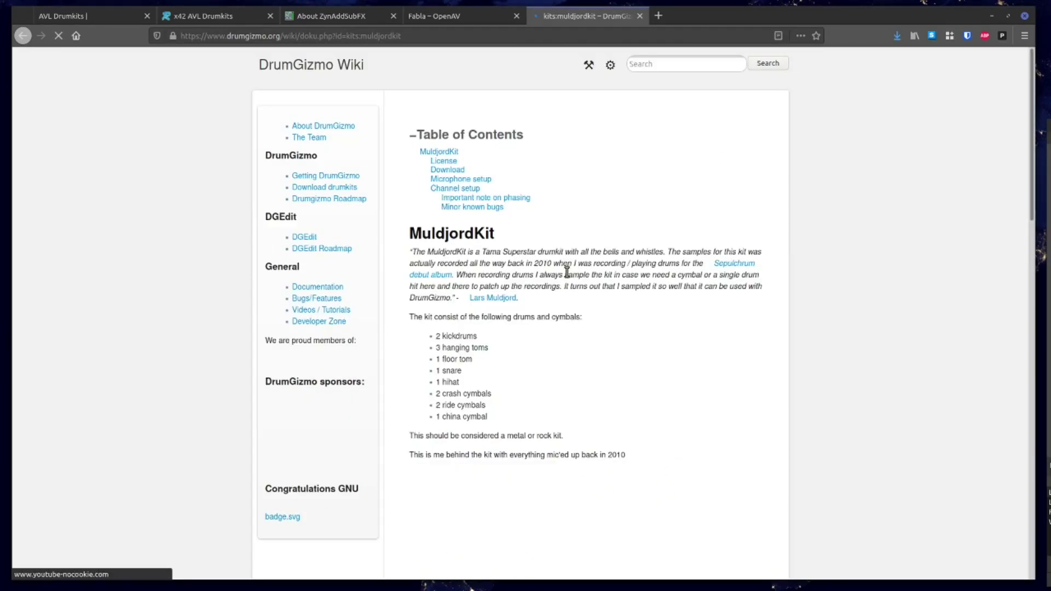
scroll(585, 291, down, 12)
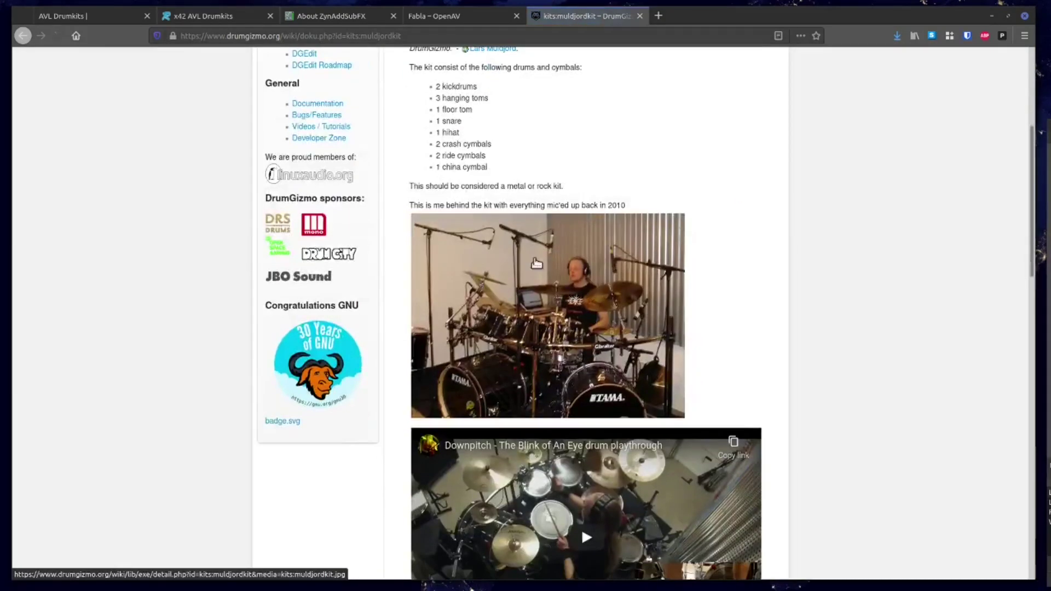
scroll(607, 367, down, 5)
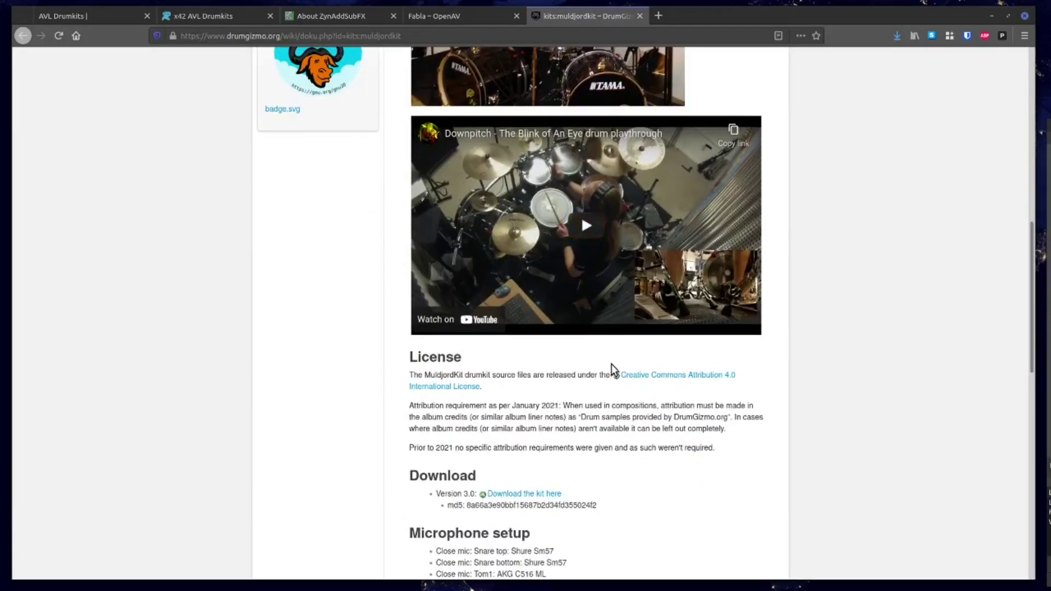
scroll(603, 339, up, 6)
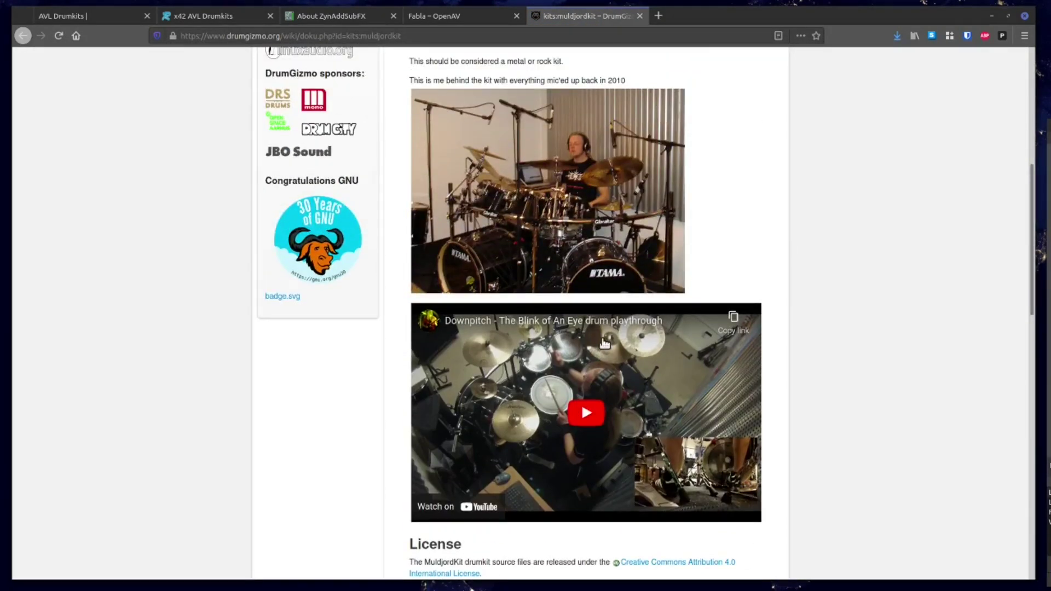
scroll(684, 298, up, 7)
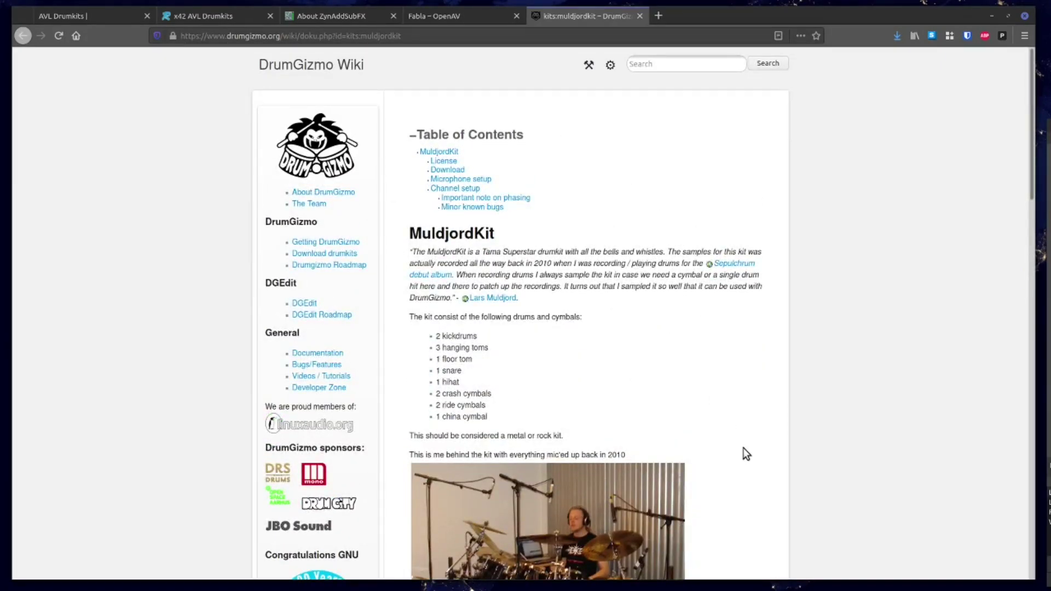
scroll(379, 317, down, 2)
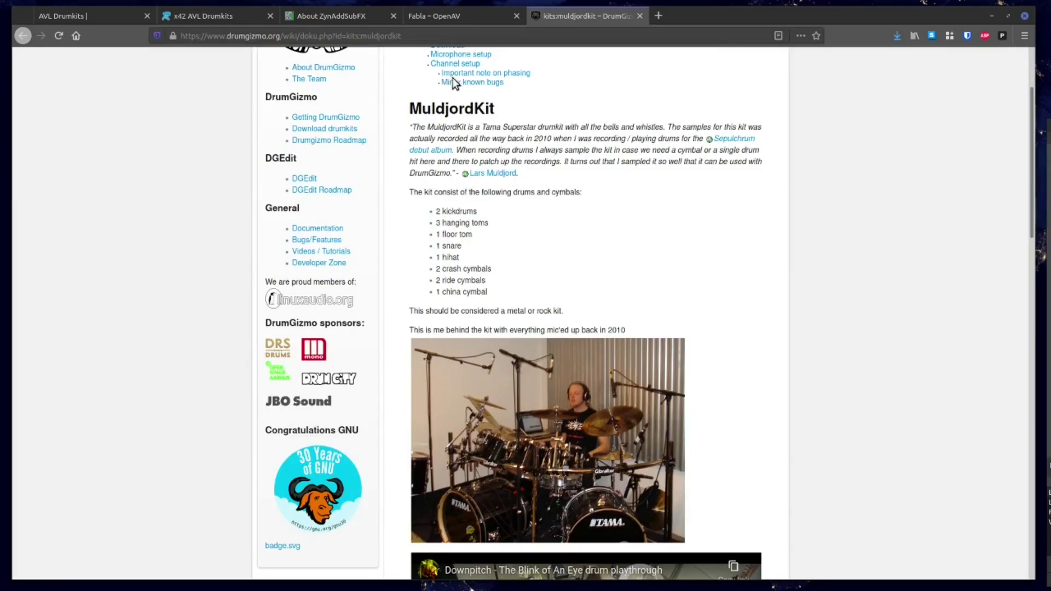
- Revisit the Fabla, ZynAddSubFX and x42 AVL Drumkits pages, and return to the MuldjordKit page to review its description
click(455, 21)
click(337, 15)
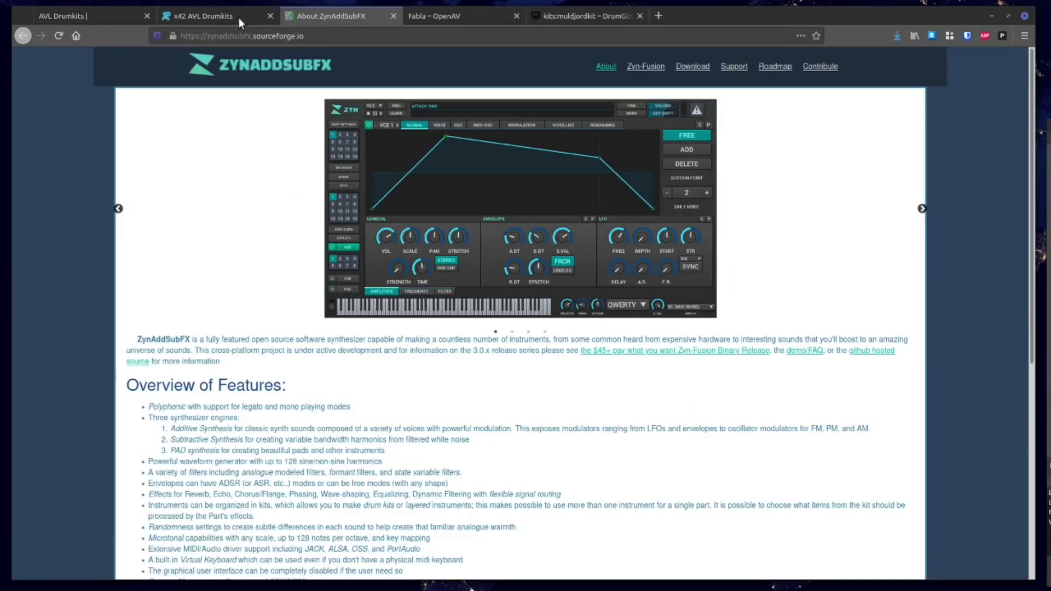
click(209, 21)
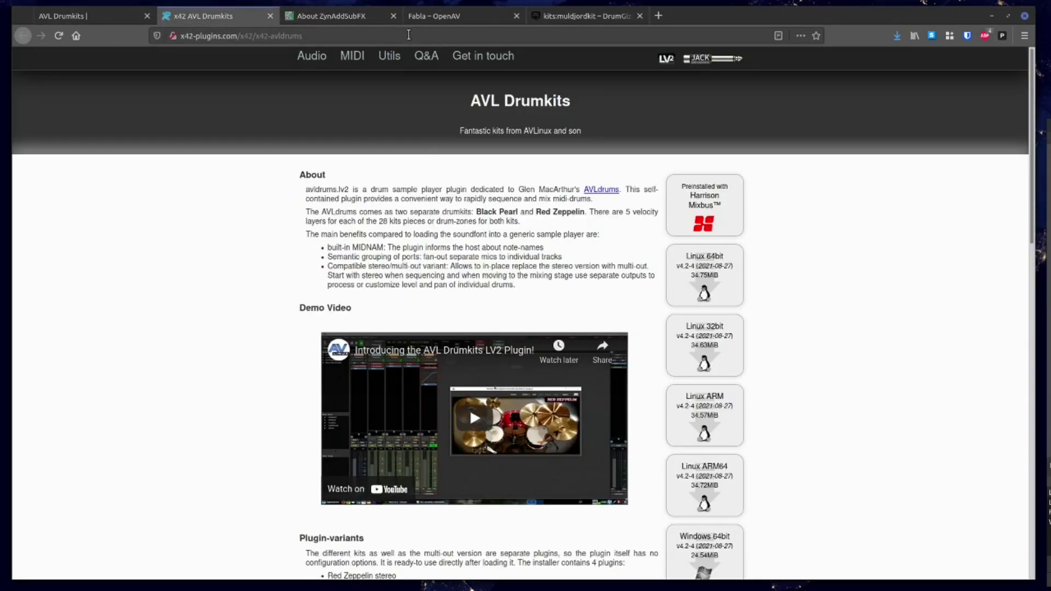
click(575, 17)
scroll(636, 290, down, 3)
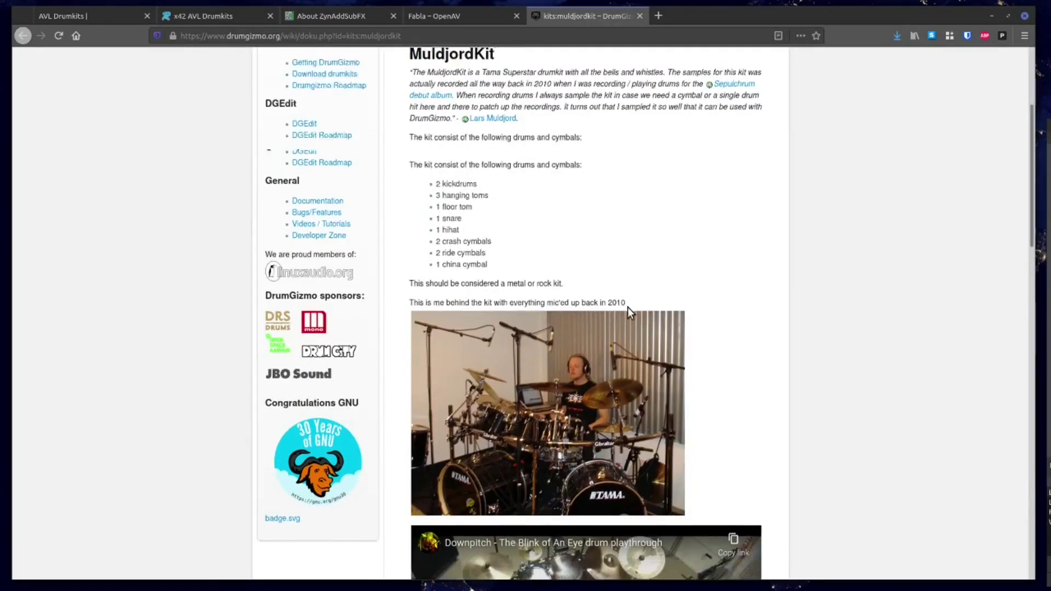
scroll(717, 422, up, 5)
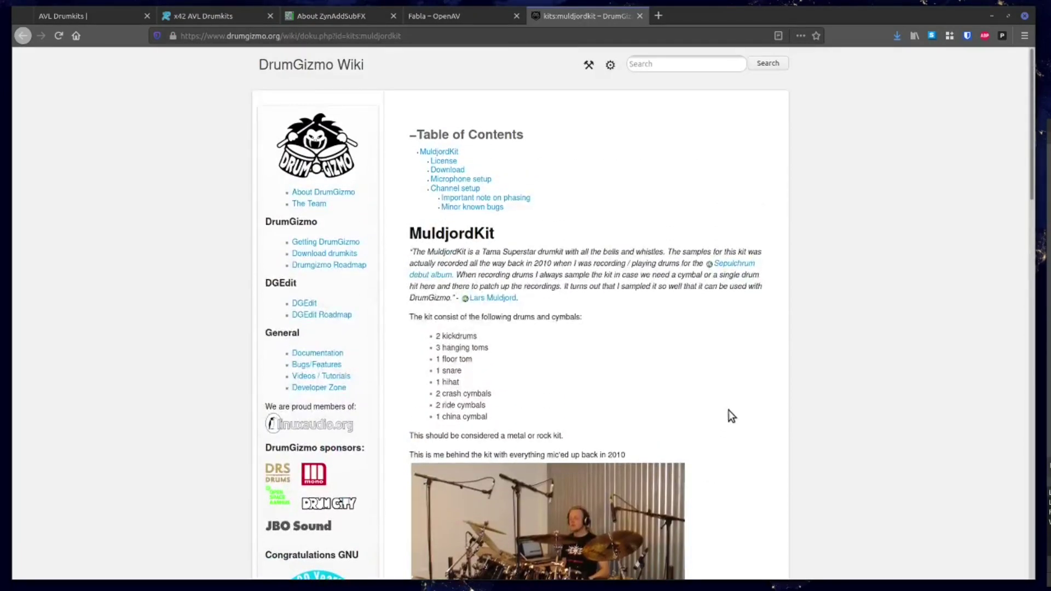